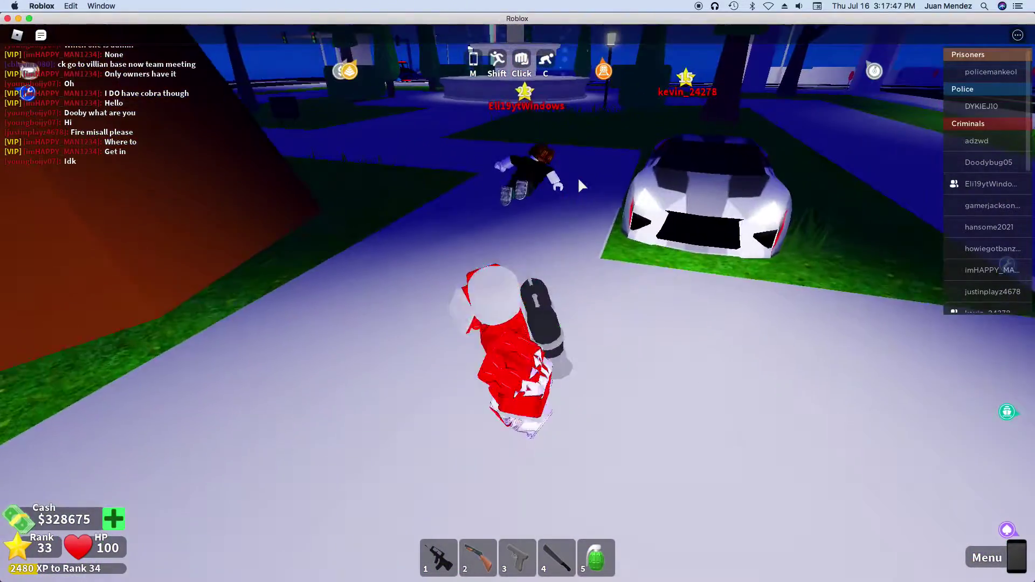
Step: Walk along the path and across the grass, past the fountain, to the parked car
{"action": "key", "text": "s"}
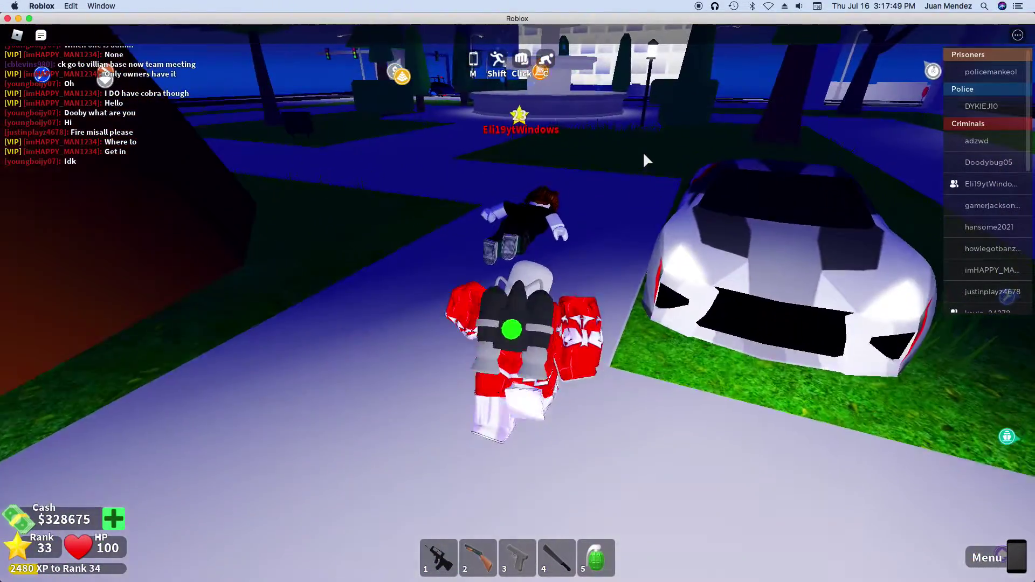
{"action": "key", "text": "w"}
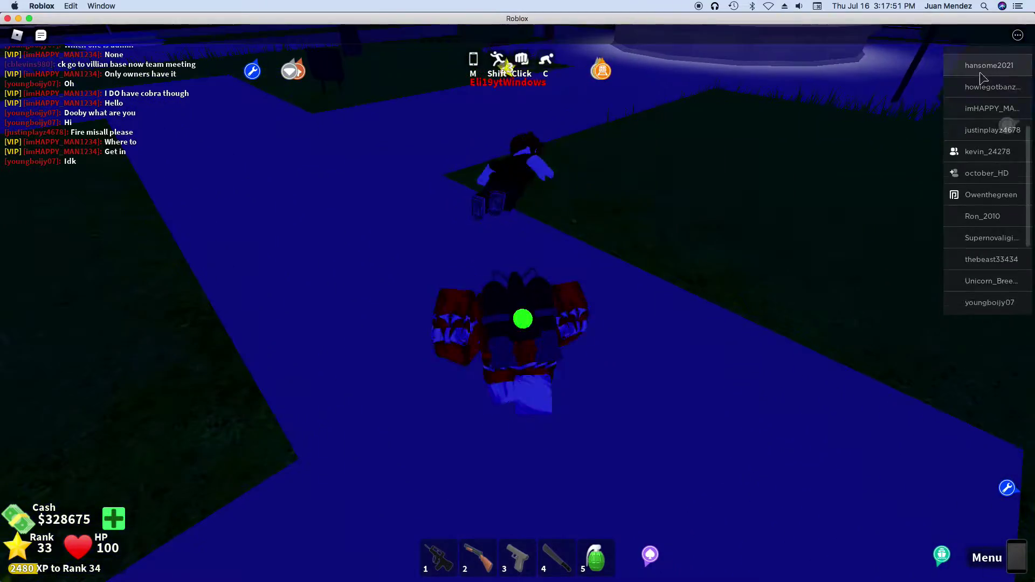
{"action": "scroll", "coordinate": [982, 76], "scroll_direction": "up", "scroll_amount": 5}
{"action": "key", "text": "w"}
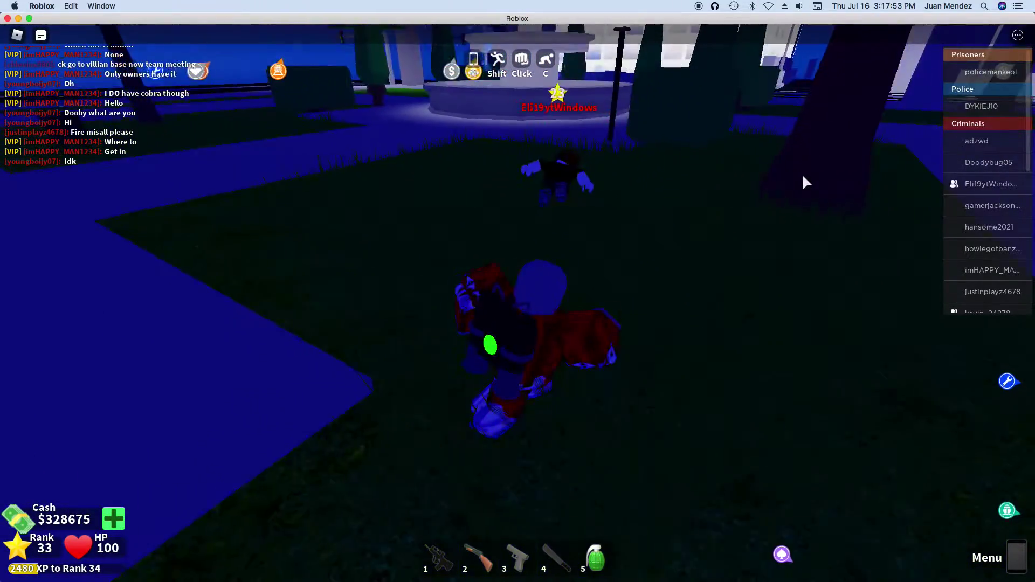
{"action": "key", "text": "w"}
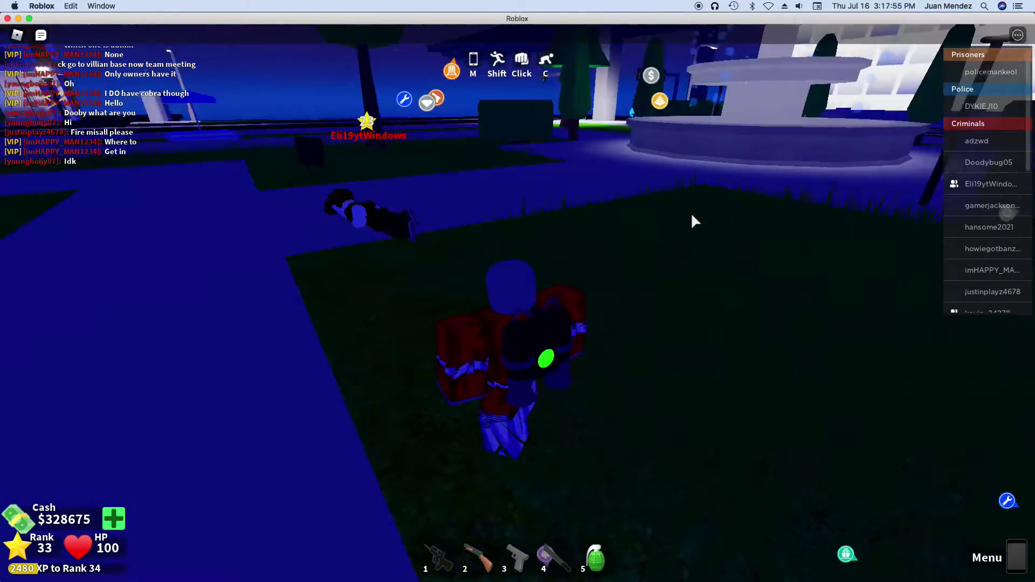
{"action": "key", "text": "w"}
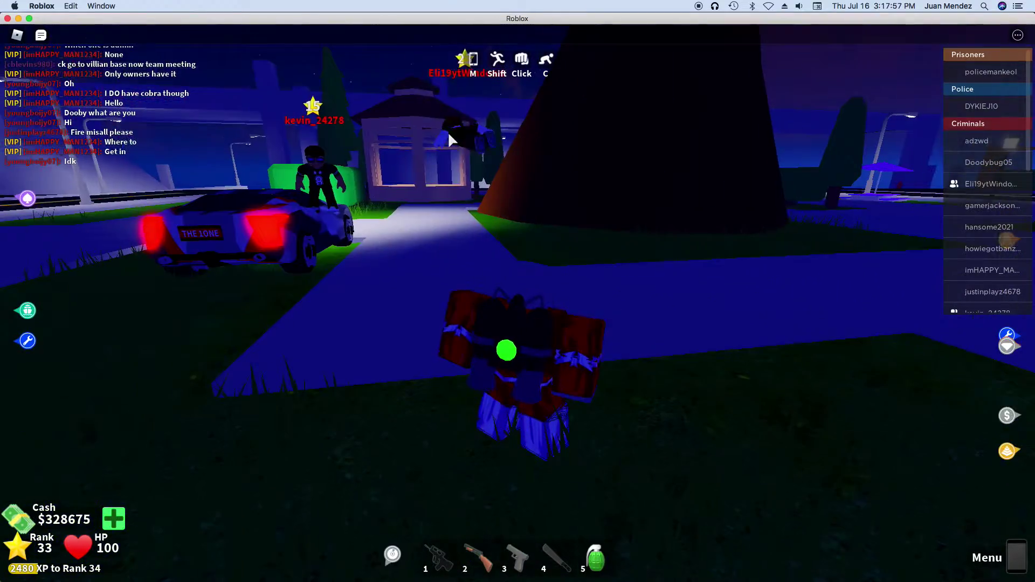
{"action": "key", "text": "w"}
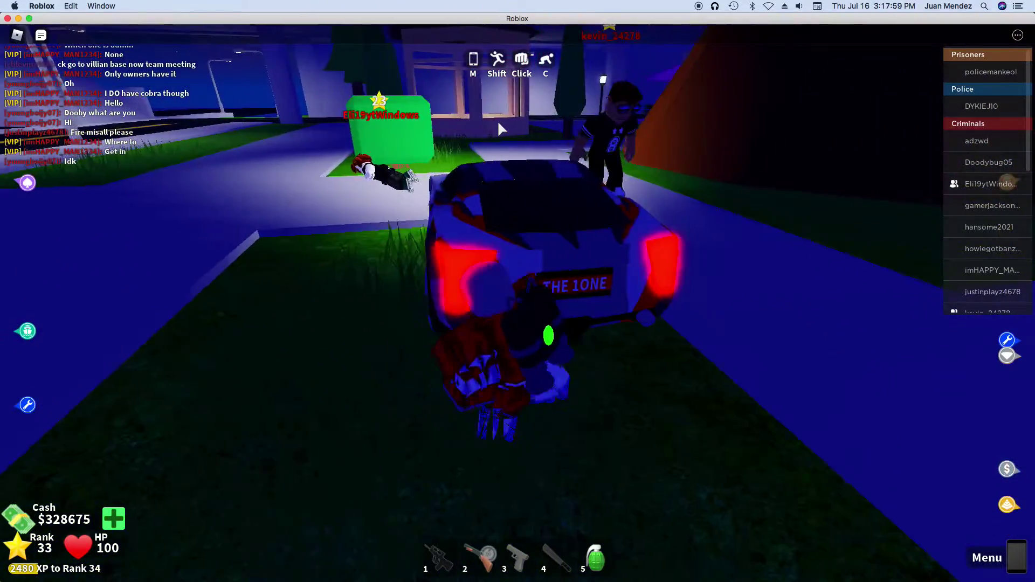
Step: Get into the parked car as driver, then climb back out
{"action": "key", "text": "e"}
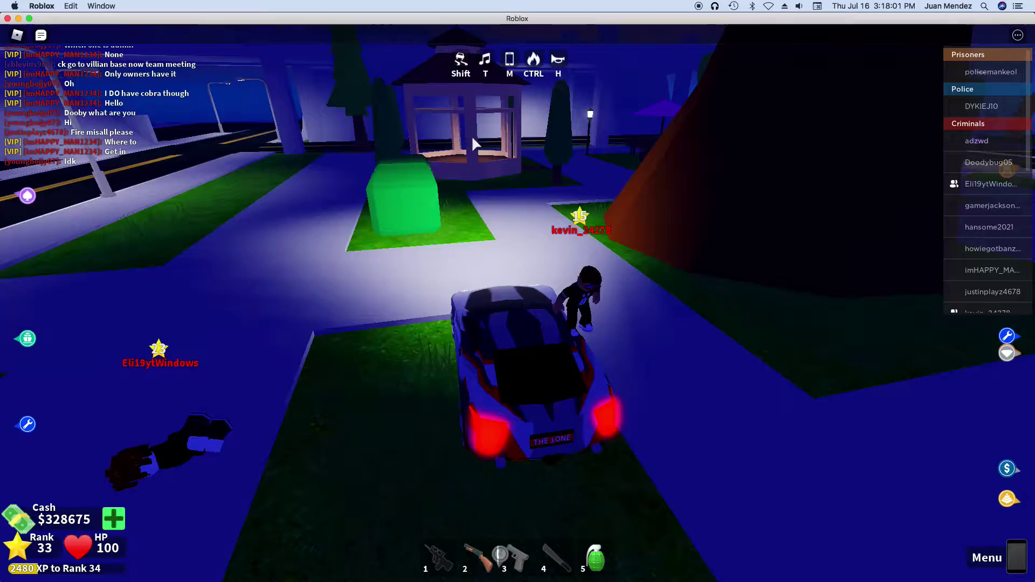
{"action": "key", "text": "w"}
{"action": "key", "text": "space"}
Step: Spawn a Plane from the phone menu's Spawn list and swing the camera to it
{"action": "key", "text": "m"}
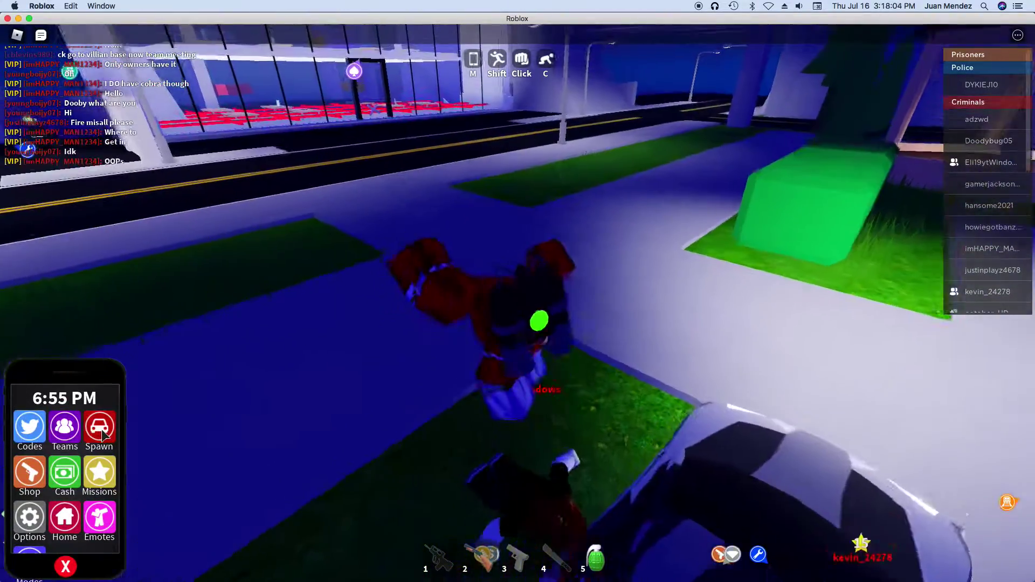
{"action": "left_click", "coordinate": [99, 427]}
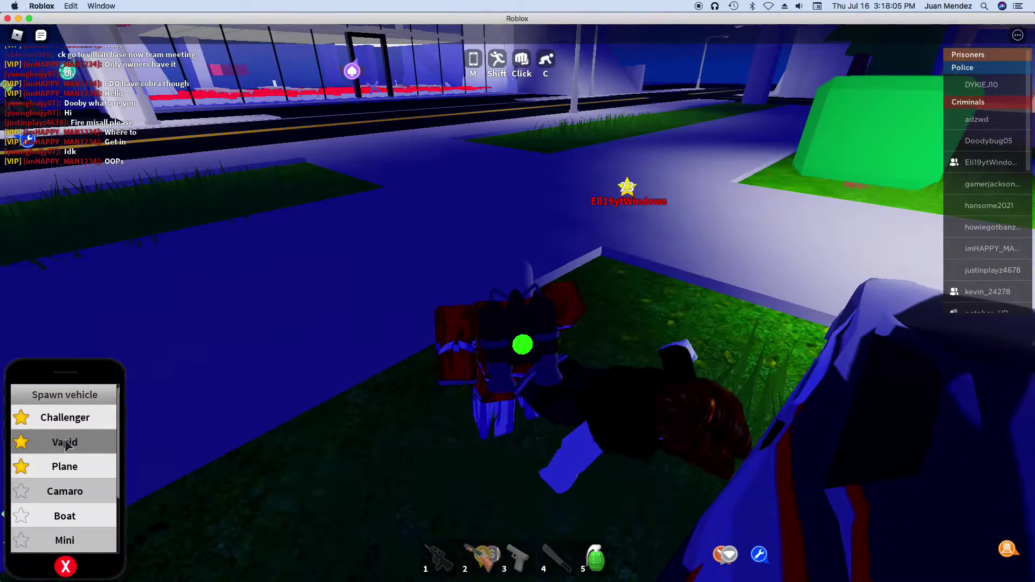
{"action": "left_click", "coordinate": [75, 467]}
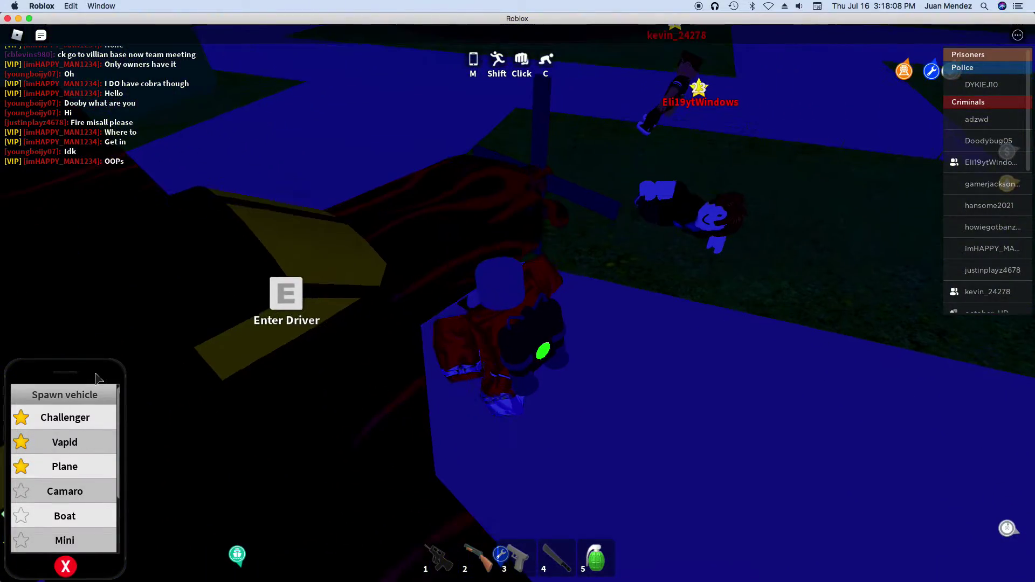
{"action": "right_click", "coordinate": [96, 379]}
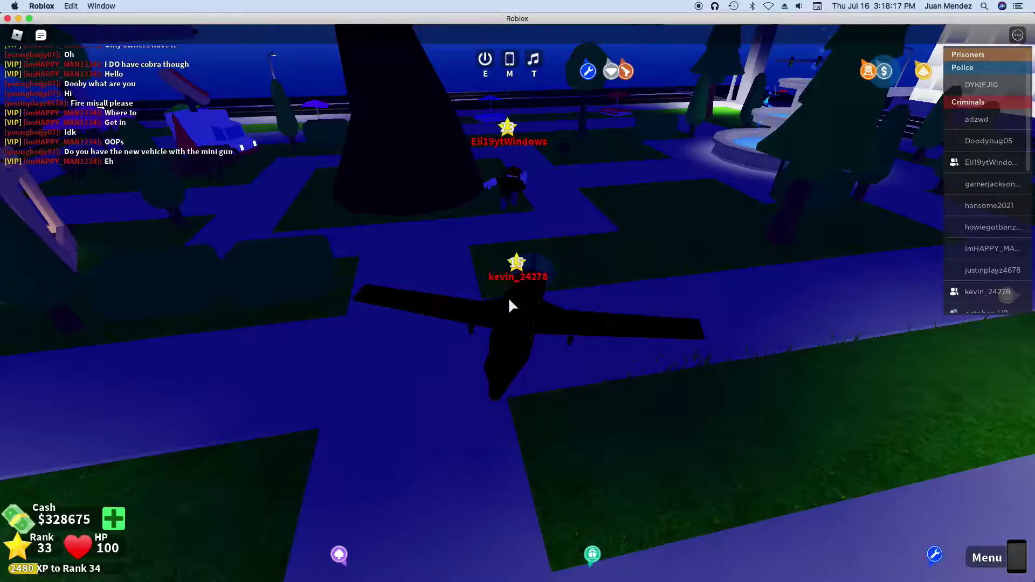
Step: Orbit the camera around the flying plane as it heads toward the glass building
{"action": "right_click", "coordinate": [507, 297]}
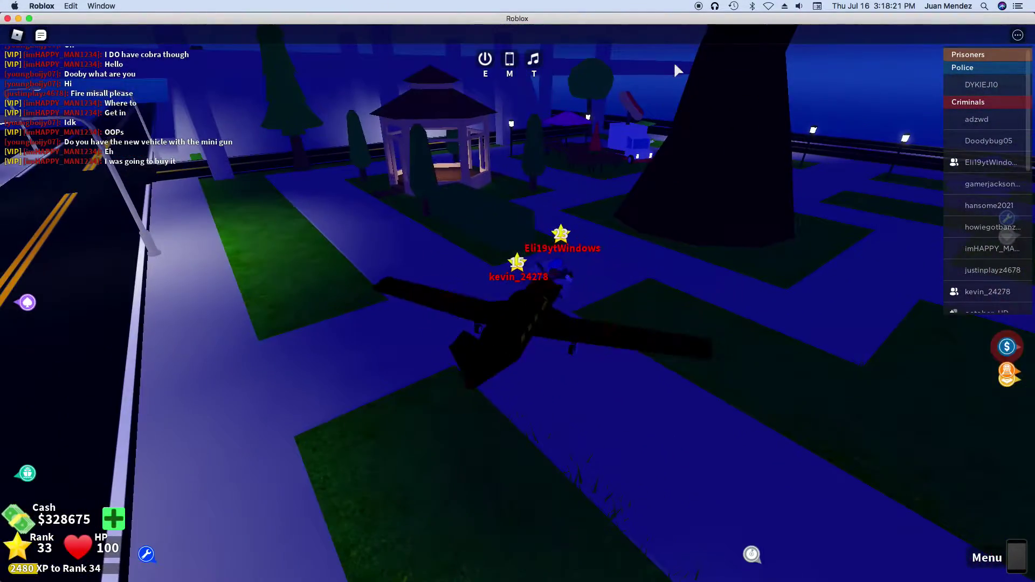
{"action": "left_click_drag", "start_coordinate": [677, 79], "coordinate": [684, 79]}
{"action": "right_click", "coordinate": [726, 34]}
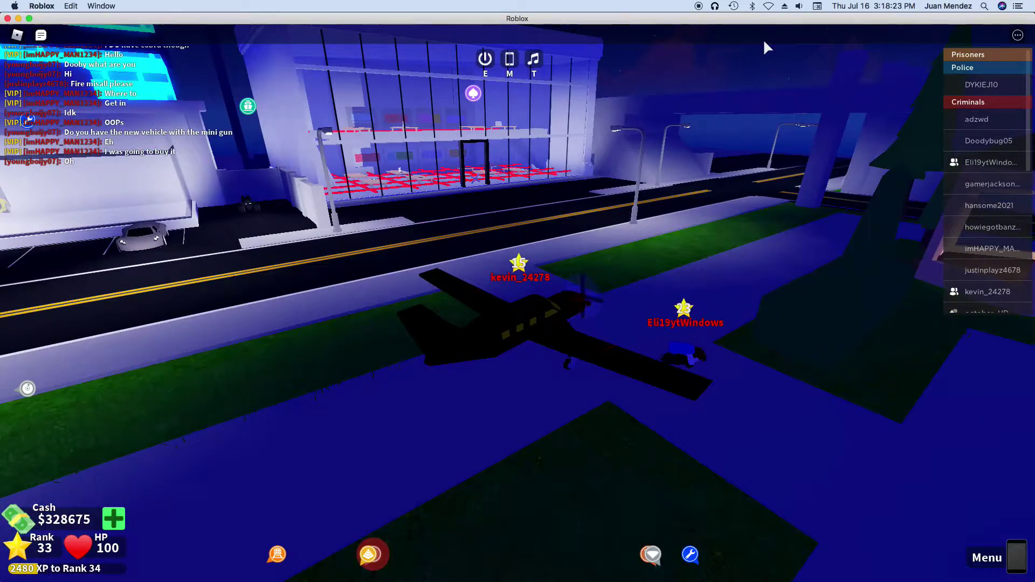
{"action": "left_click_drag", "start_coordinate": [713, 38], "coordinate": [738, 49]}
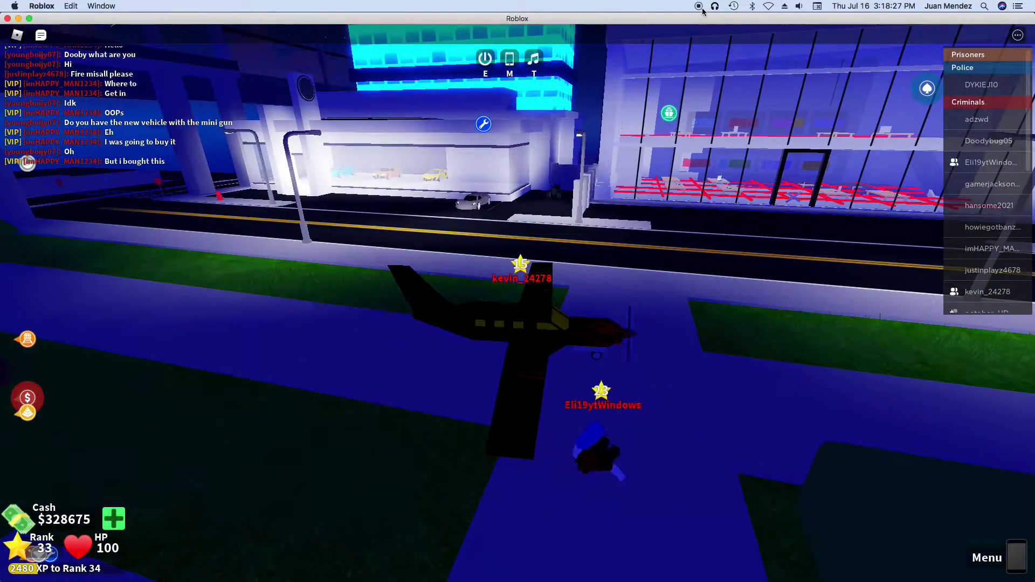
{"action": "left_click_drag", "start_coordinate": [702, 10], "coordinate": [714, 10]}
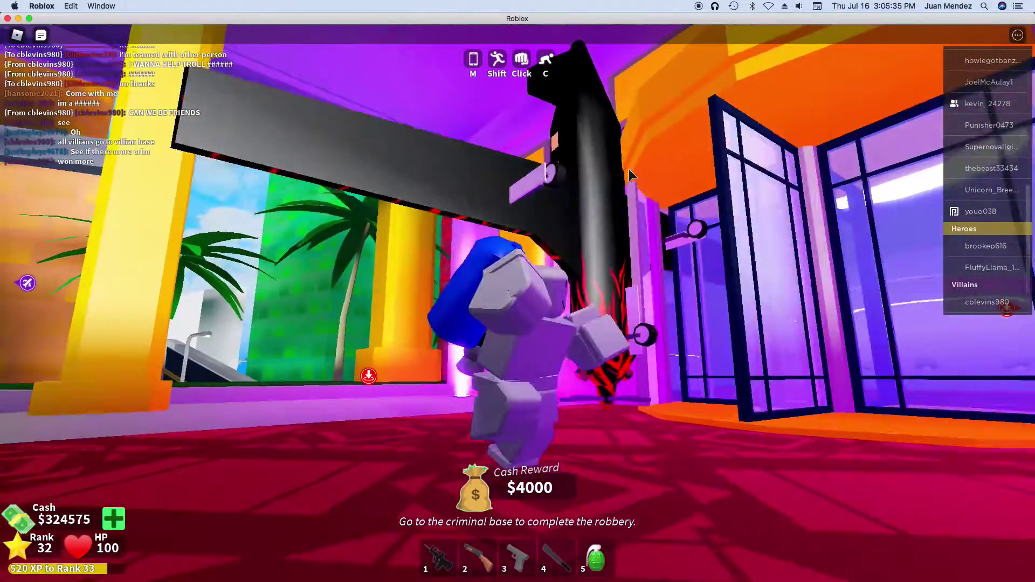
Step: Walk through the room to the black jet by the doorway
{"action": "key", "text": "s"}
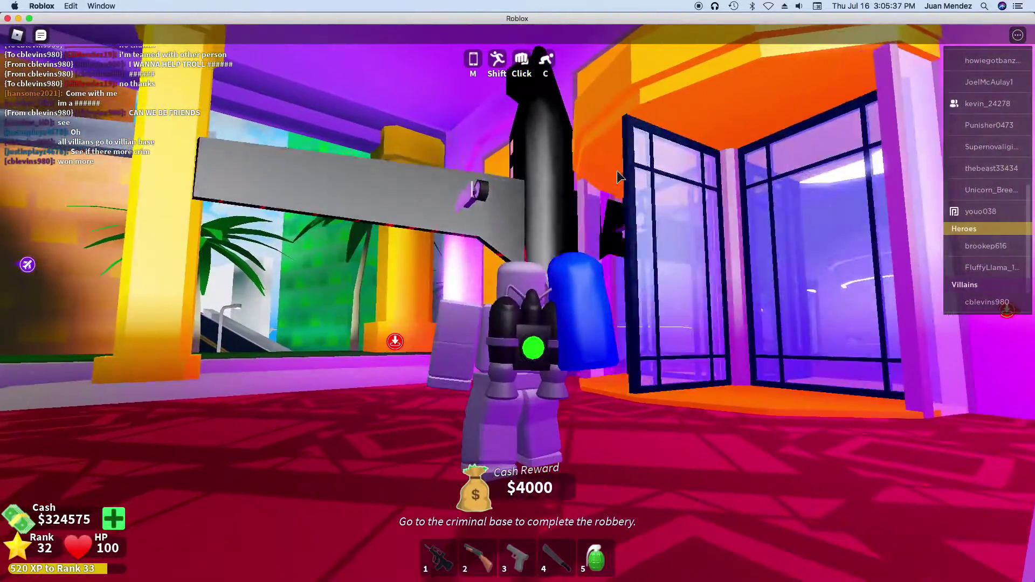
{"action": "key", "text": "s"}
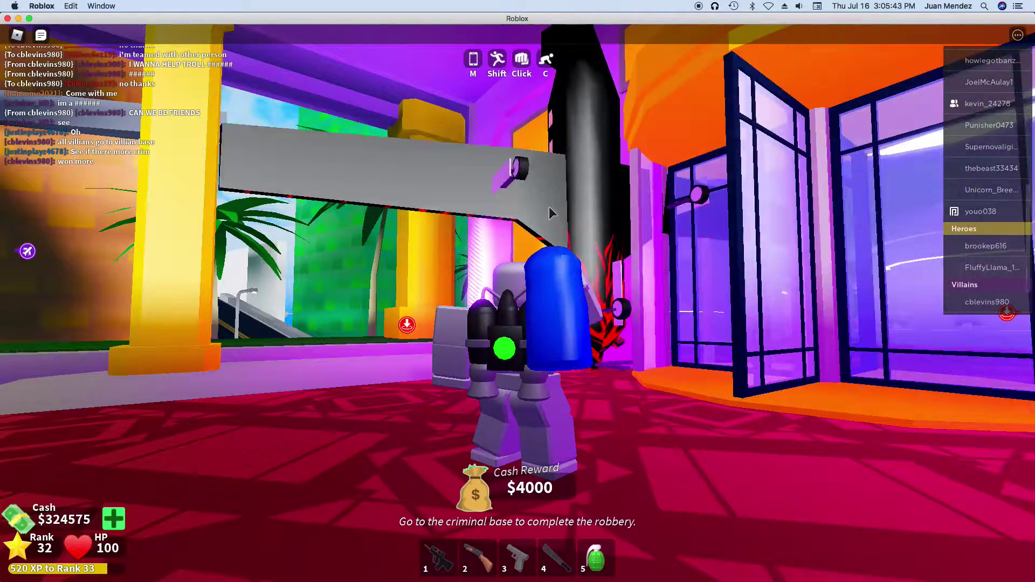
{"action": "key", "text": "w"}
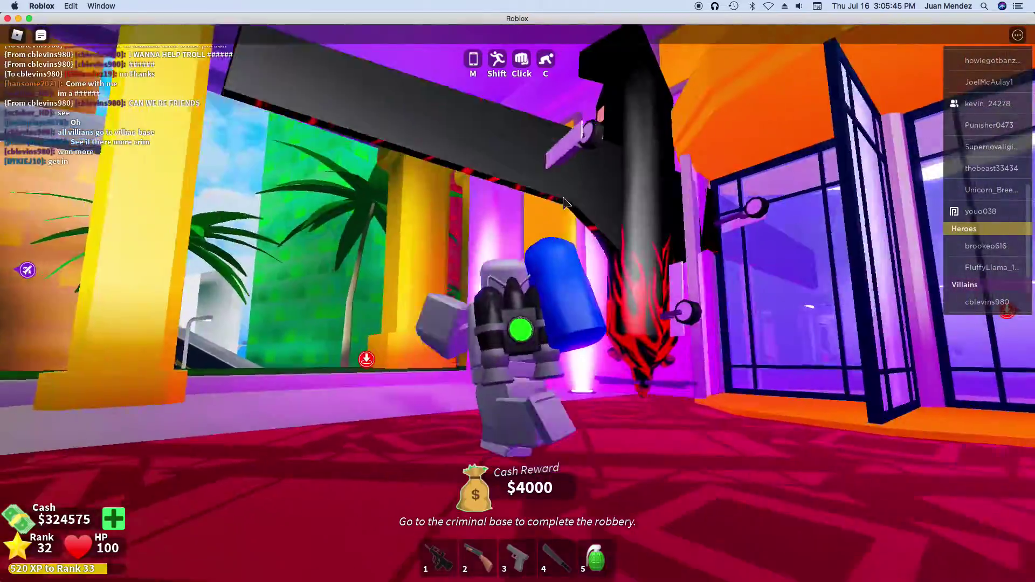
{"action": "key", "text": "w"}
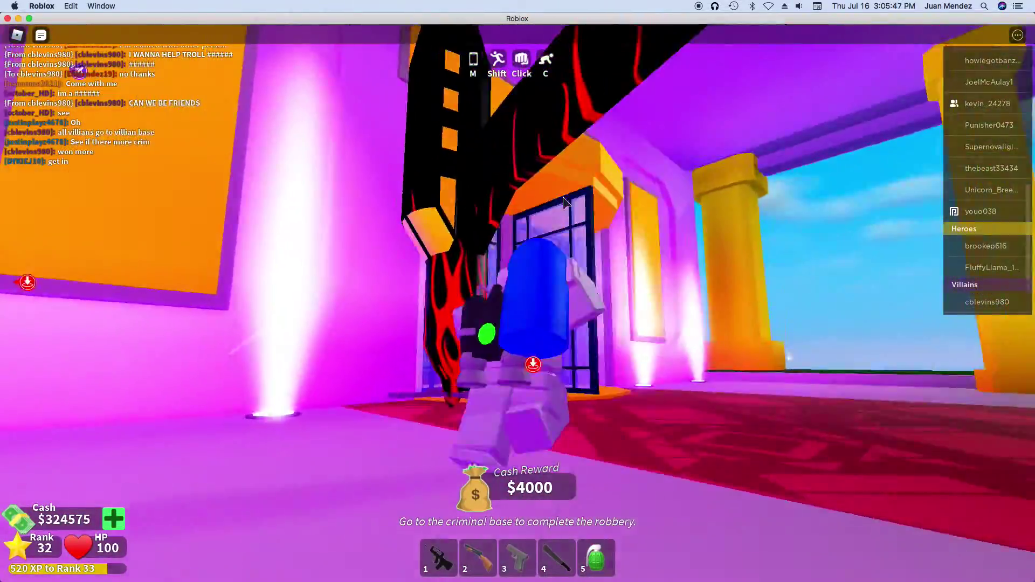
{"action": "key", "text": "w"}
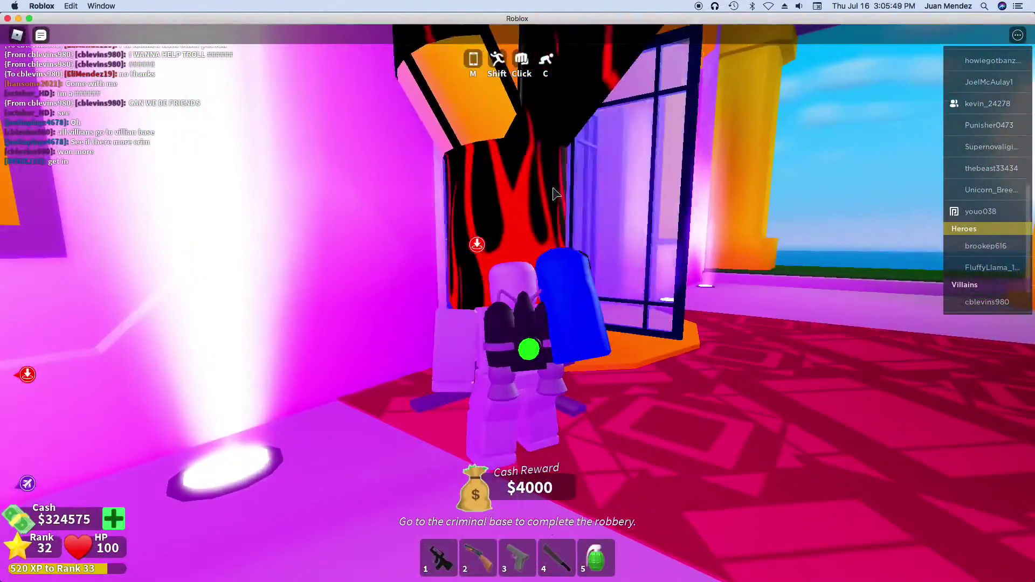
Step: Board the jet as driver, steer it down onto the landing pad, and look around it
{"action": "key", "text": "e"}
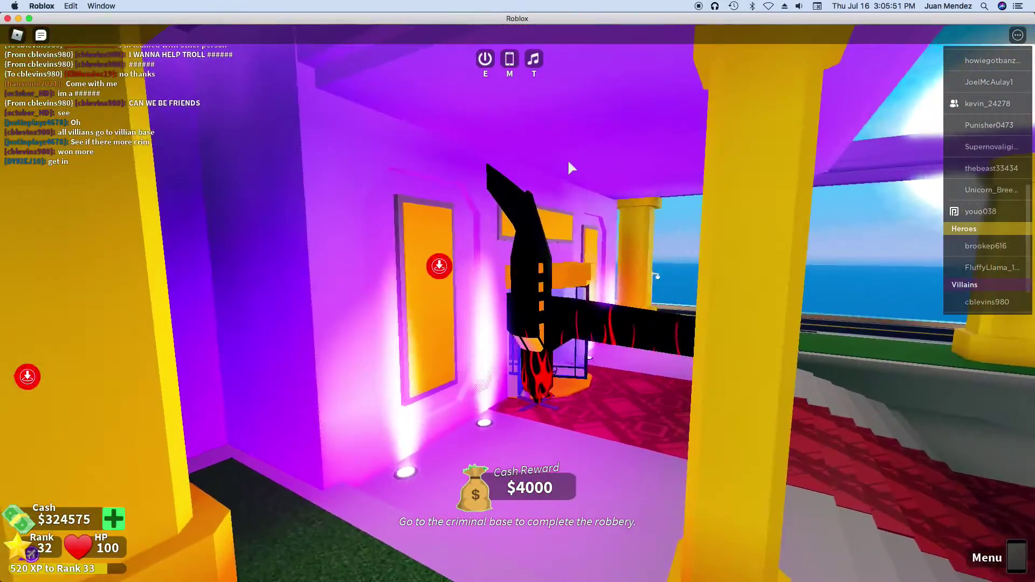
{"action": "key", "text": "w"}
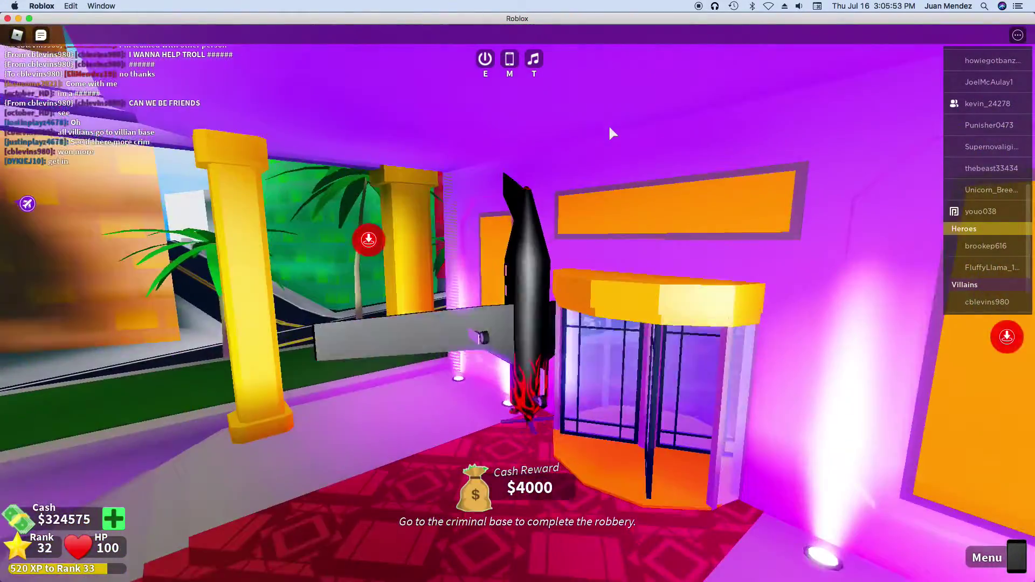
{"action": "key", "text": "w"}
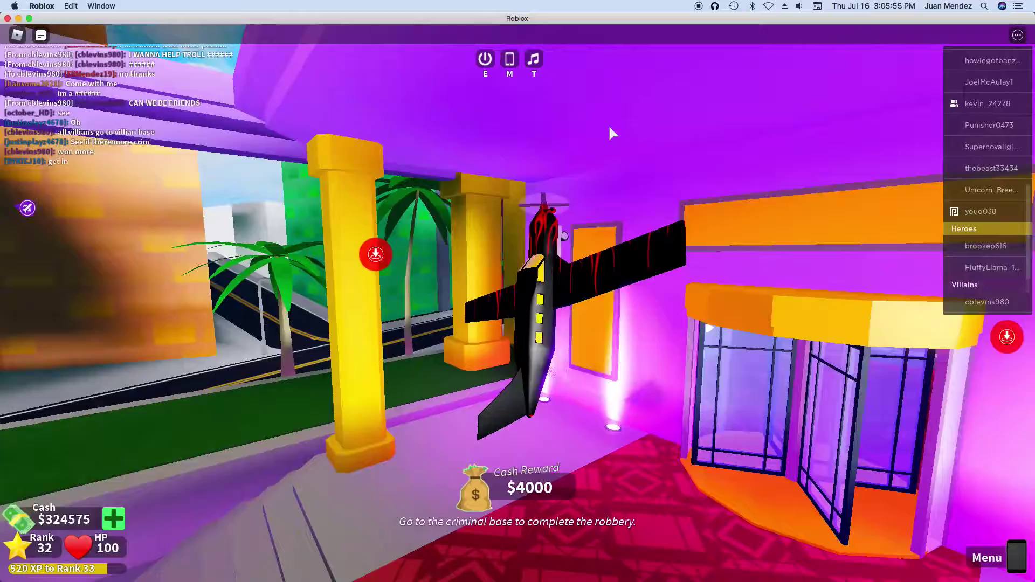
{"action": "key", "text": "w"}
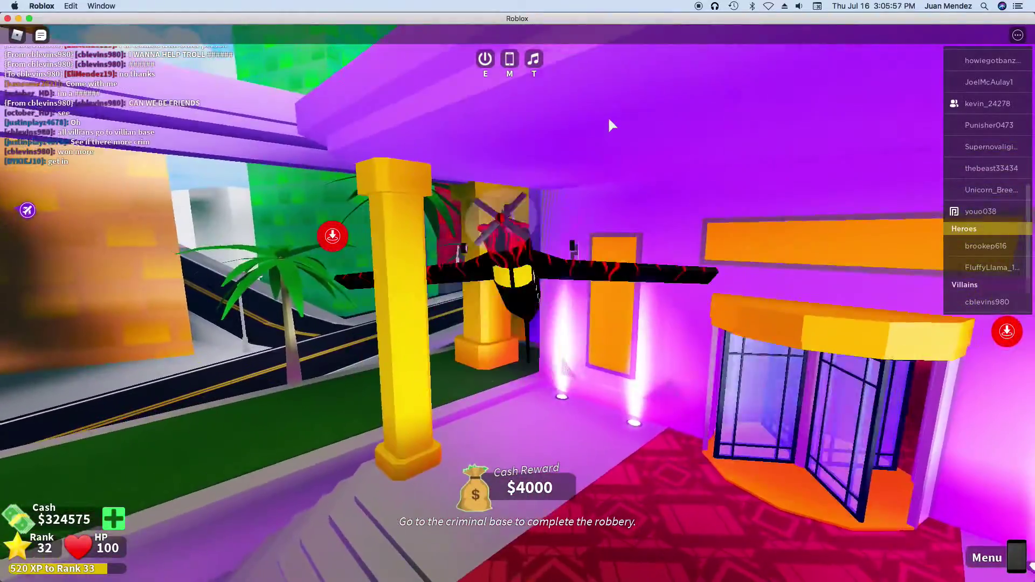
{"action": "key", "text": "w"}
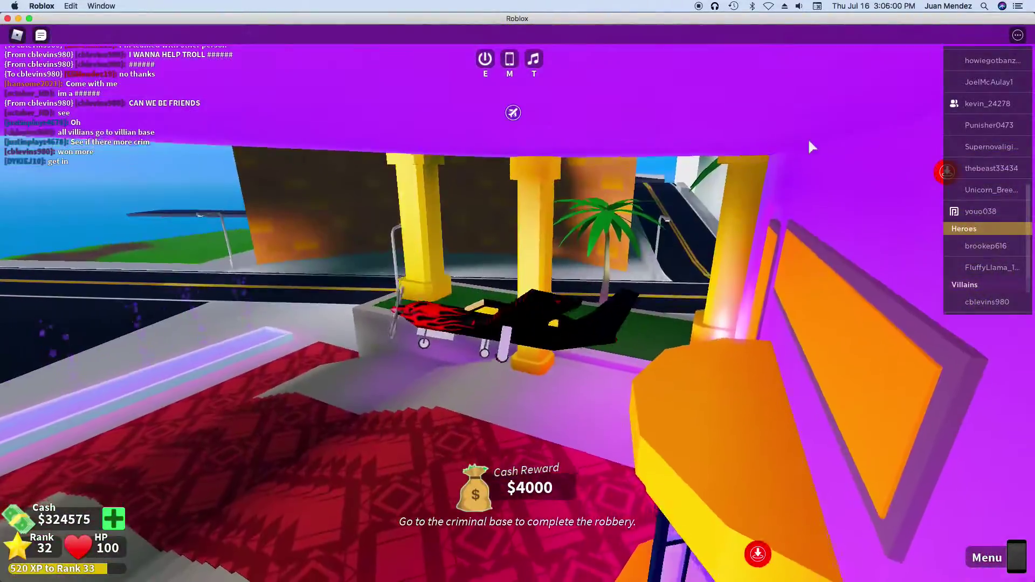
{"action": "mouse_move", "coordinate": [812, 147]}
{"action": "left_mouse_down"}
{"action": "mouse_move", "coordinate": [491, 169]}
{"action": "mouse_move", "coordinate": [587, 309]}
{"action": "left_mouse_up"}
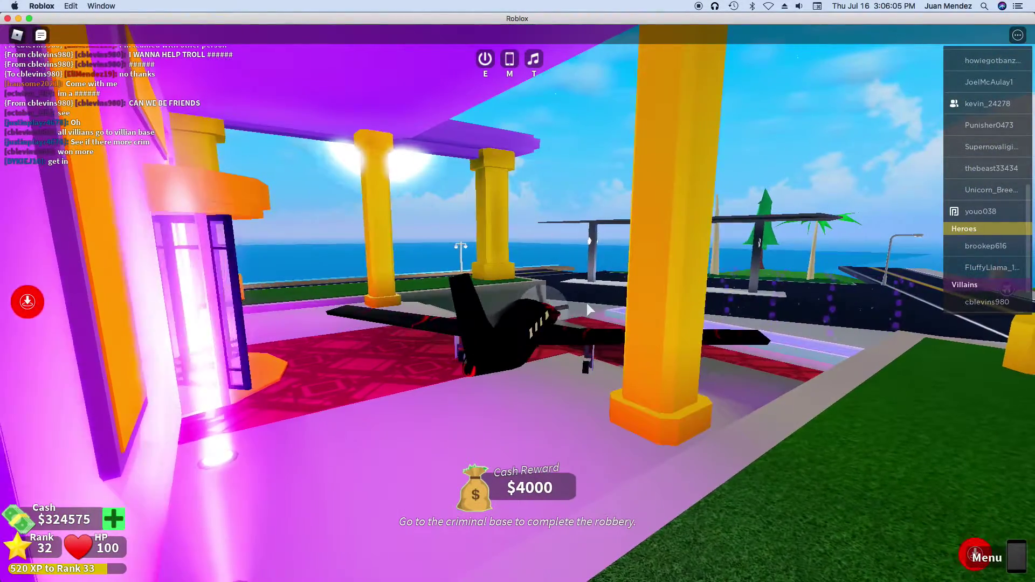
{"action": "mouse_move", "coordinate": [586, 304]}
{"action": "left_mouse_down"}
{"action": "mouse_move", "coordinate": [587, 288]}
{"action": "mouse_move", "coordinate": [666, 291]}
{"action": "mouse_move", "coordinate": [718, 261]}
{"action": "mouse_move", "coordinate": [839, 253]}
{"action": "left_mouse_up"}
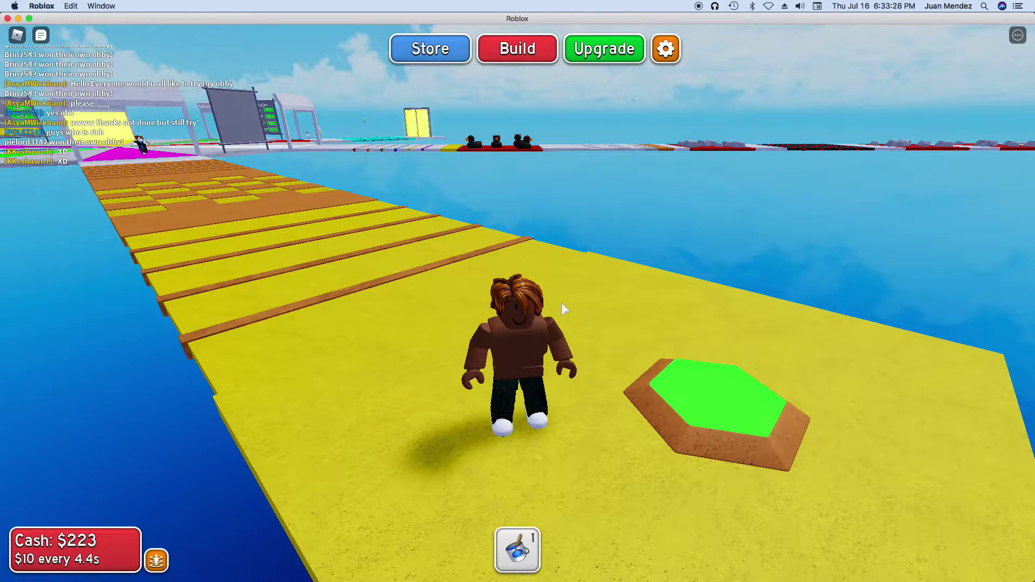
Step: Take out and put away the paint bucket while walking along the yellow obby path
{"action": "mouse_move", "coordinate": [561, 303]}
{"action": "left_mouse_down"}
{"action": "mouse_move", "coordinate": [548, 281]}
{"action": "mouse_move", "coordinate": [582, 264]}
{"action": "left_mouse_up"}
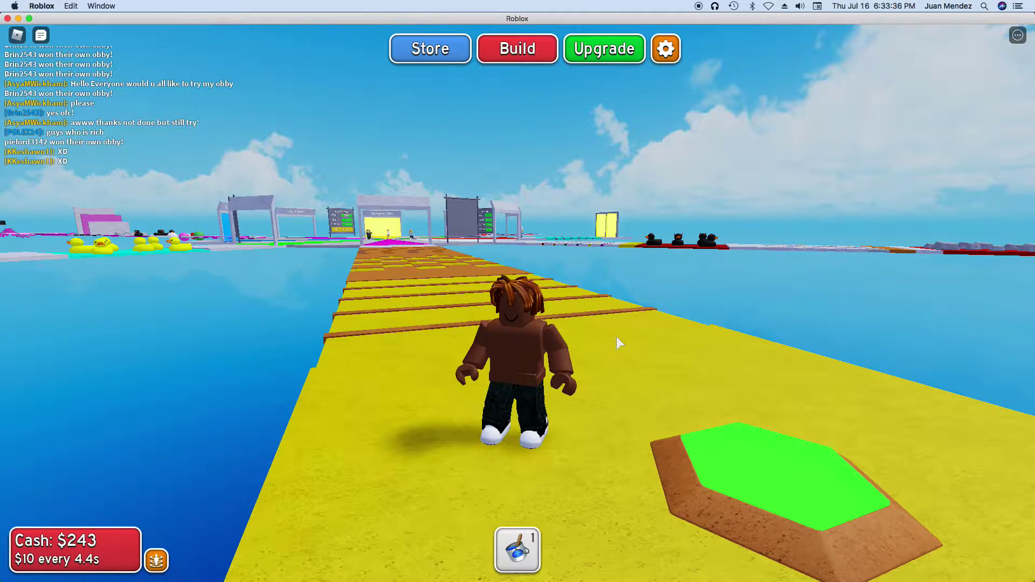
{"action": "key", "text": "1"}
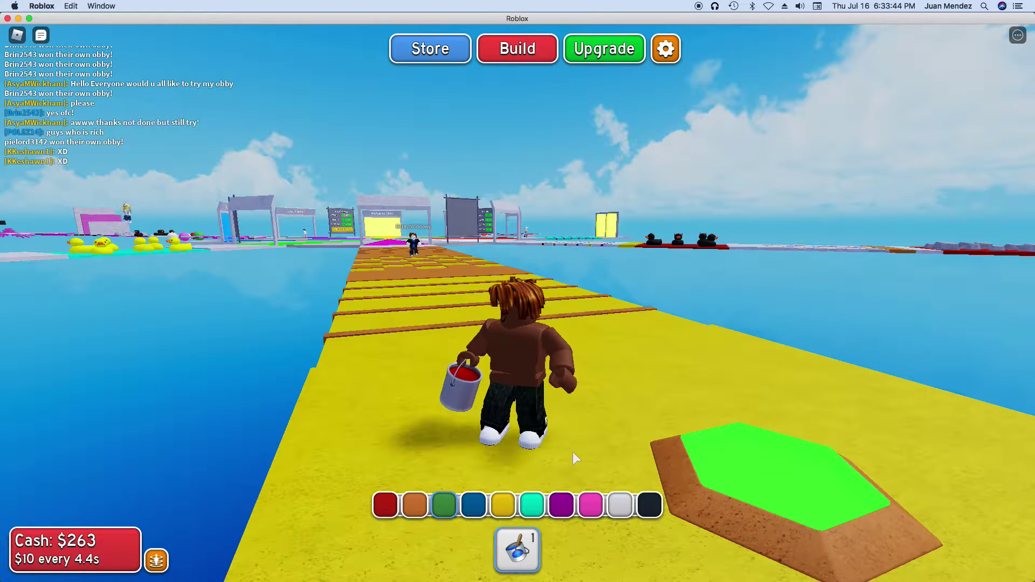
{"action": "key", "text": "1"}
{"action": "key", "text": "w"}
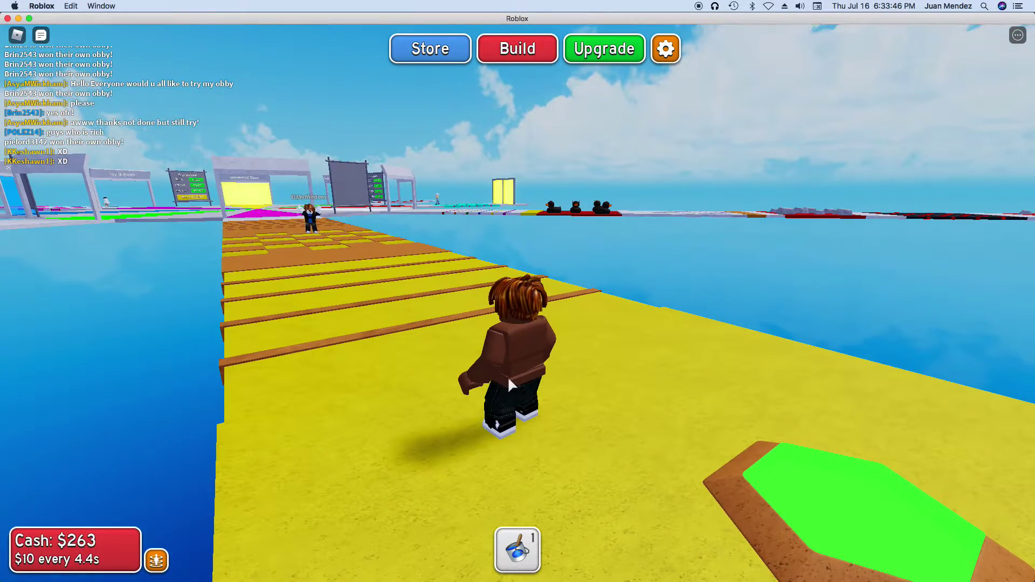
Step: Open and close the build catalogue of obby pieces three times
{"action": "left_click", "coordinate": [516, 49]}
{"action": "scroll", "coordinate": [566, 298], "scroll_direction": "up", "scroll_amount": 3}
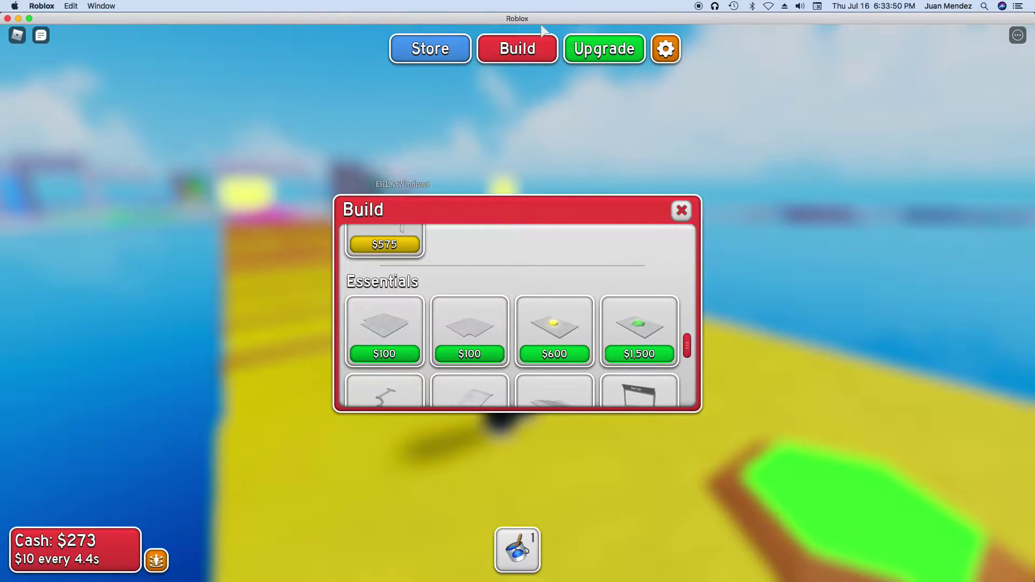
{"action": "left_click", "coordinate": [518, 48]}
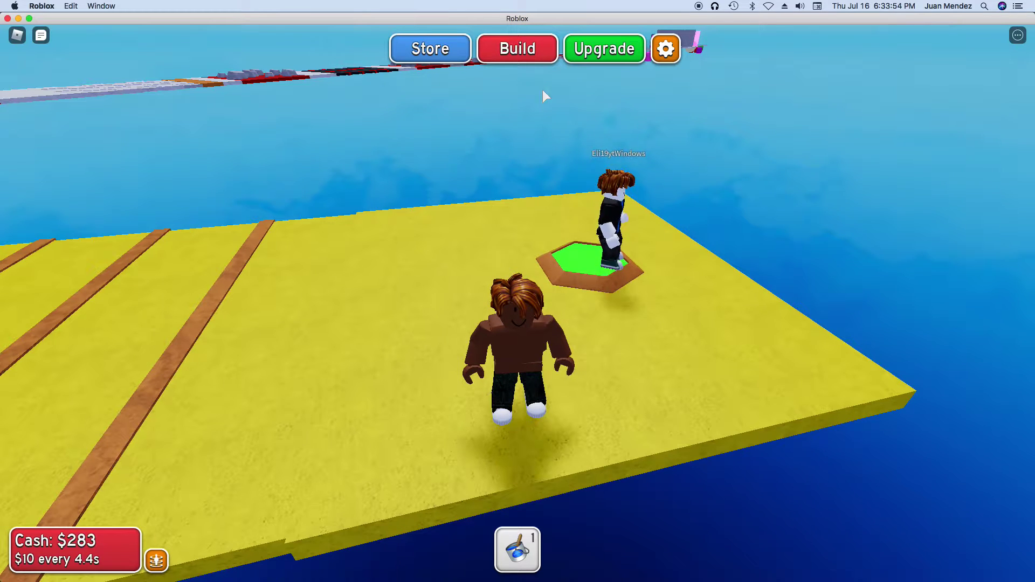
{"action": "left_click", "coordinate": [522, 48]}
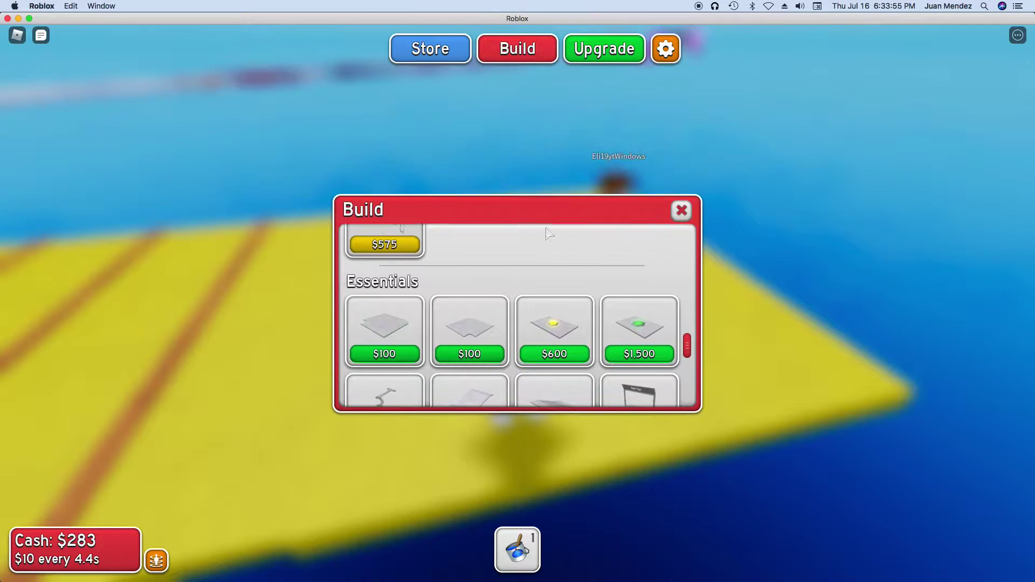
{"action": "left_click", "coordinate": [511, 54]}
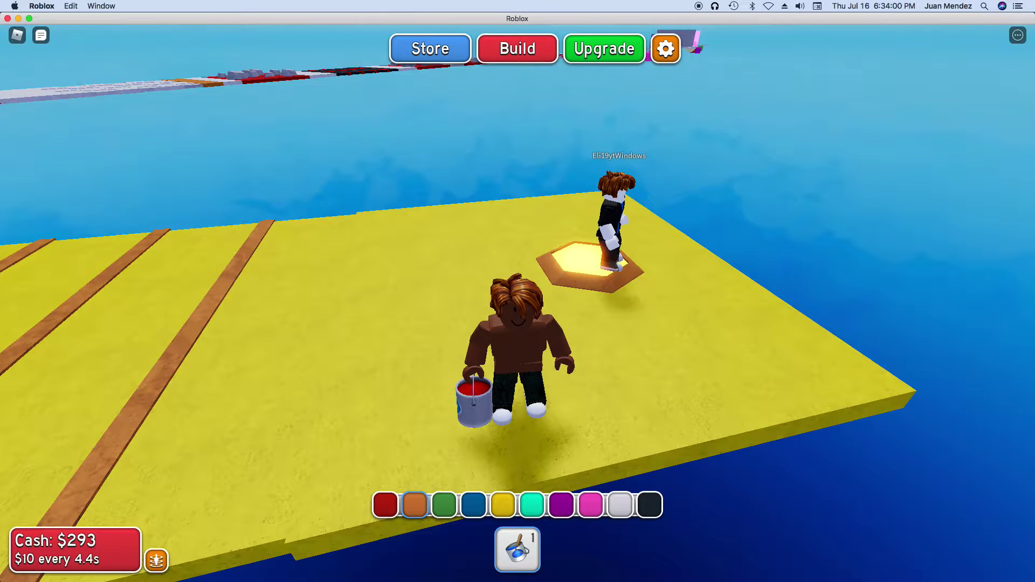
{"action": "left_click", "coordinate": [544, 54]}
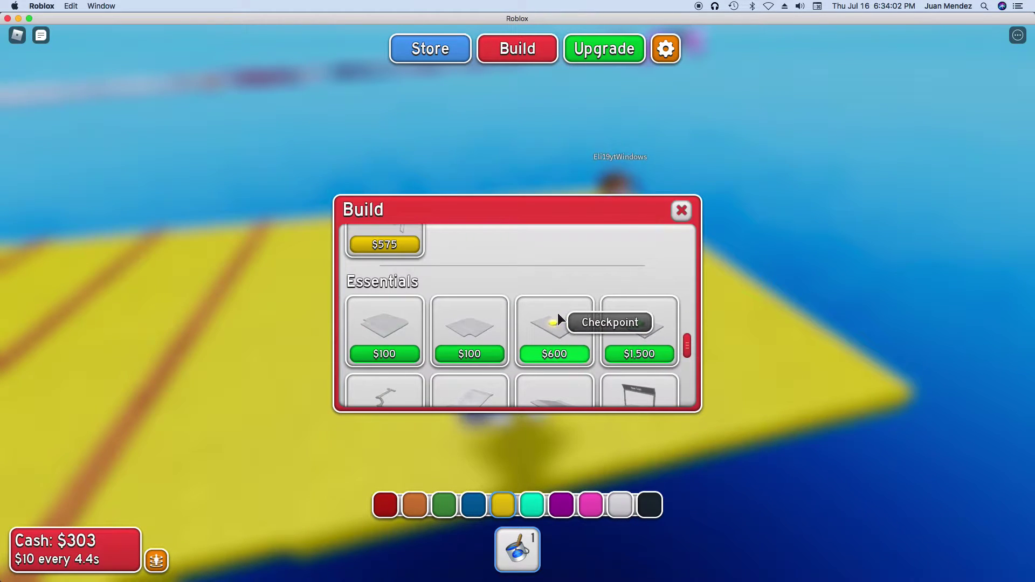
{"action": "left_click", "coordinate": [507, 51]}
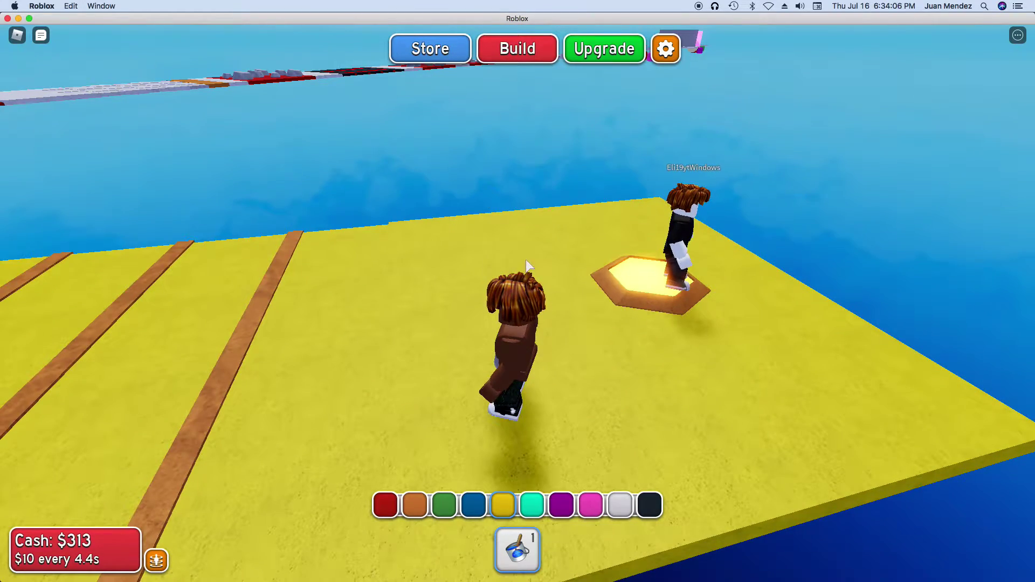
Step: Equip the paint bucket, send the '/e laugh' emote in chat, and walk on
{"action": "key", "text": "1"}
{"action": "left_click_drag", "start_coordinate": [698, 279], "coordinate": [324, 279]}
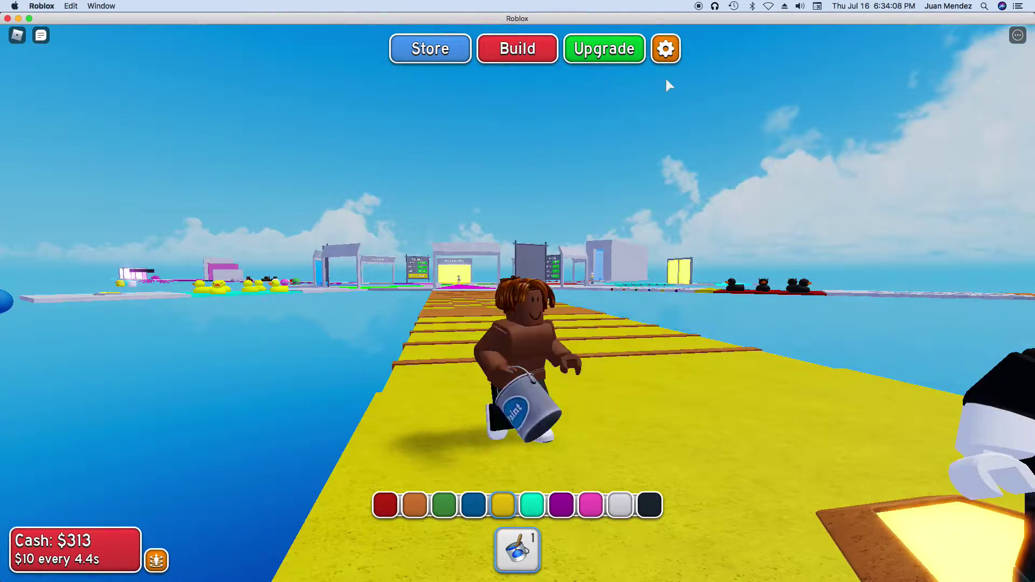
{"action": "key", "text": "slash"}
{"action": "type", "text": "/e laug"}
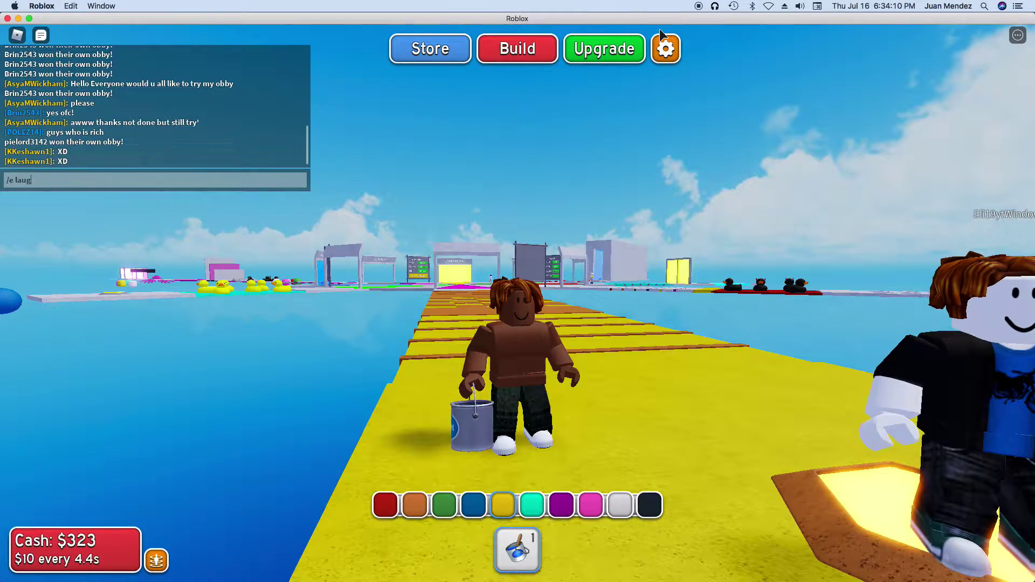
{"action": "type", "text": "h"}
{"action": "key", "text": "Return"}
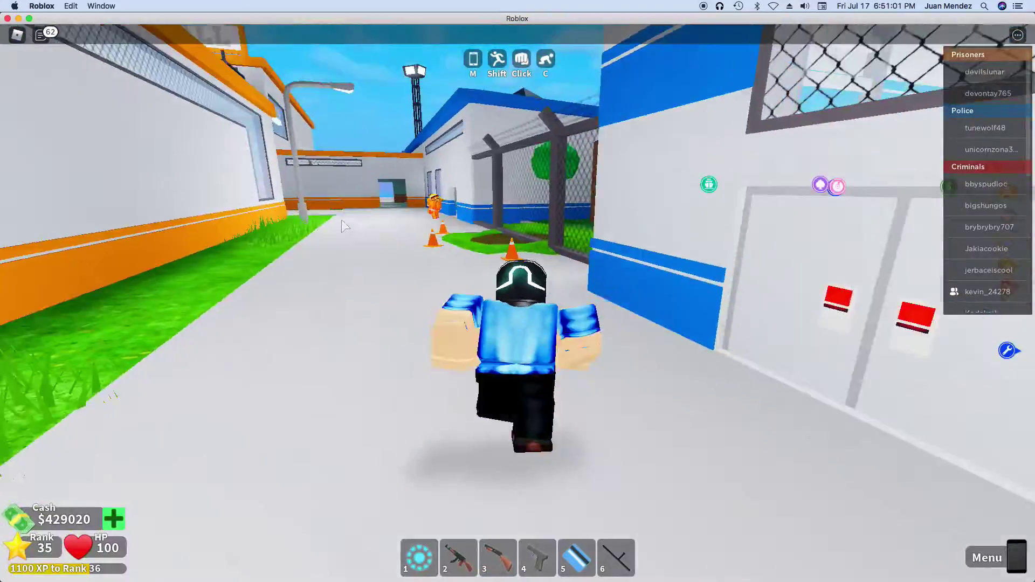
{"action": "key", "text": "w"}
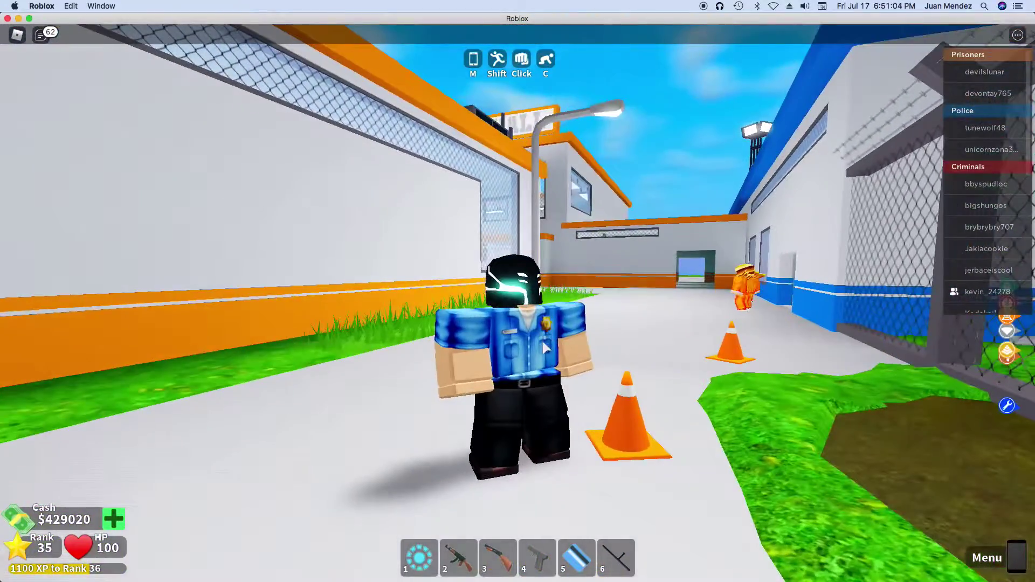
Step: Start the Head Banger dance emote, then equip the Repulsor and run toward the building
{"action": "key", "text": "c"}
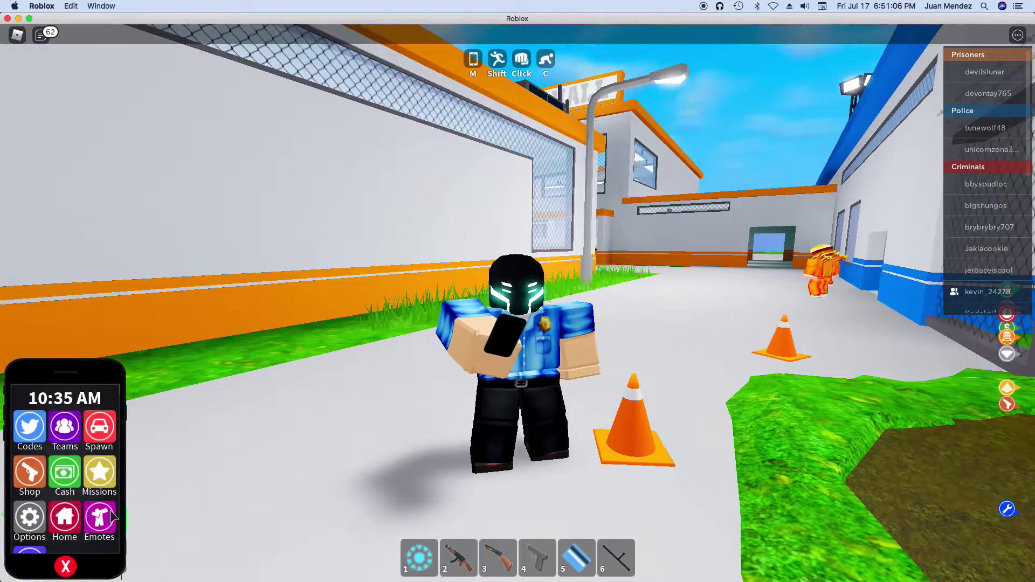
{"action": "left_click", "coordinate": [91, 530]}
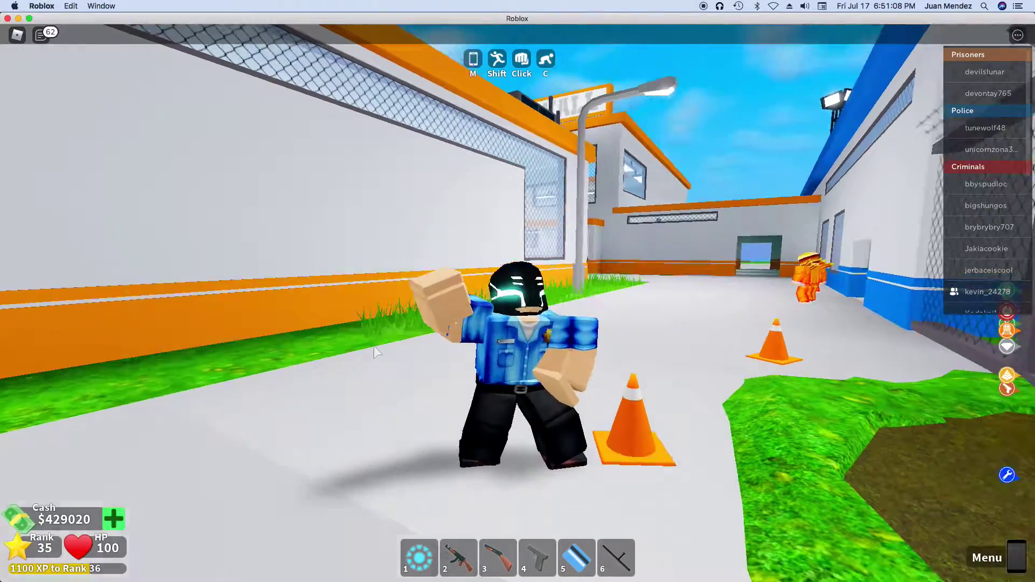
{"action": "key", "text": "1"}
{"action": "key", "text": "w"}
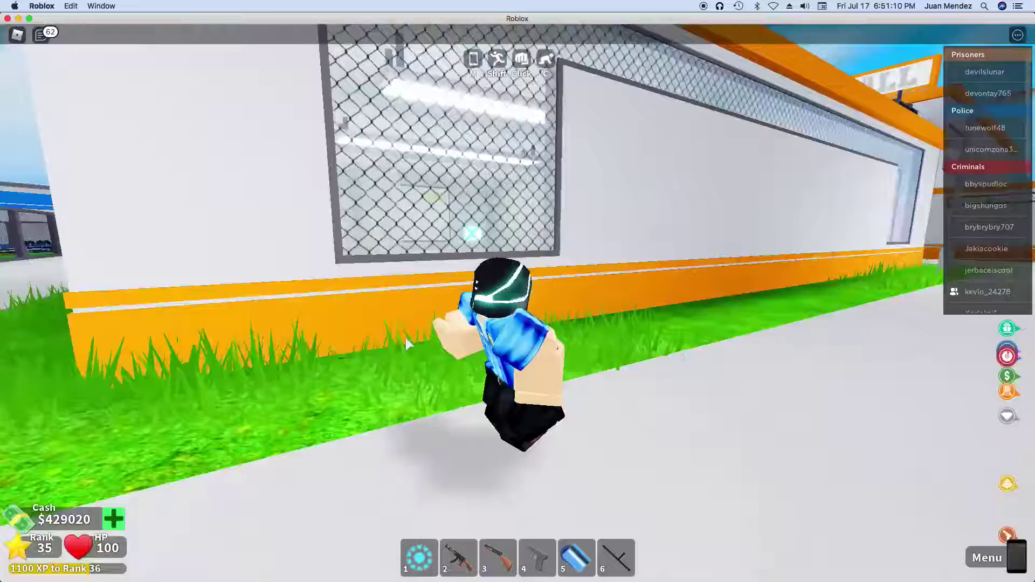
Step: Boost over the orange roof, leap down into the prison yard, and stop there
{"action": "key", "text": "space"}
{"action": "key", "text": "w"}
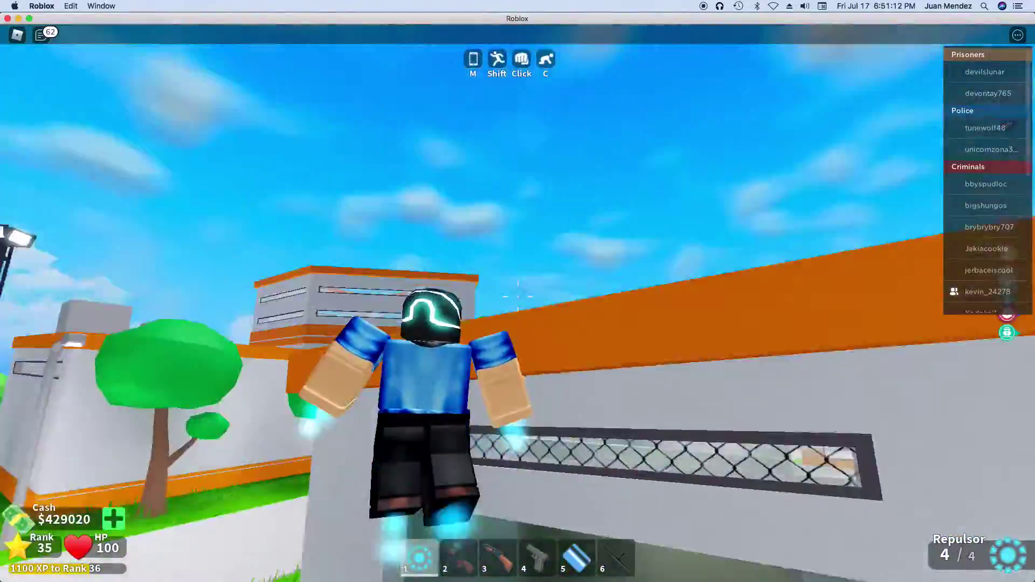
{"action": "key", "text": "w"}
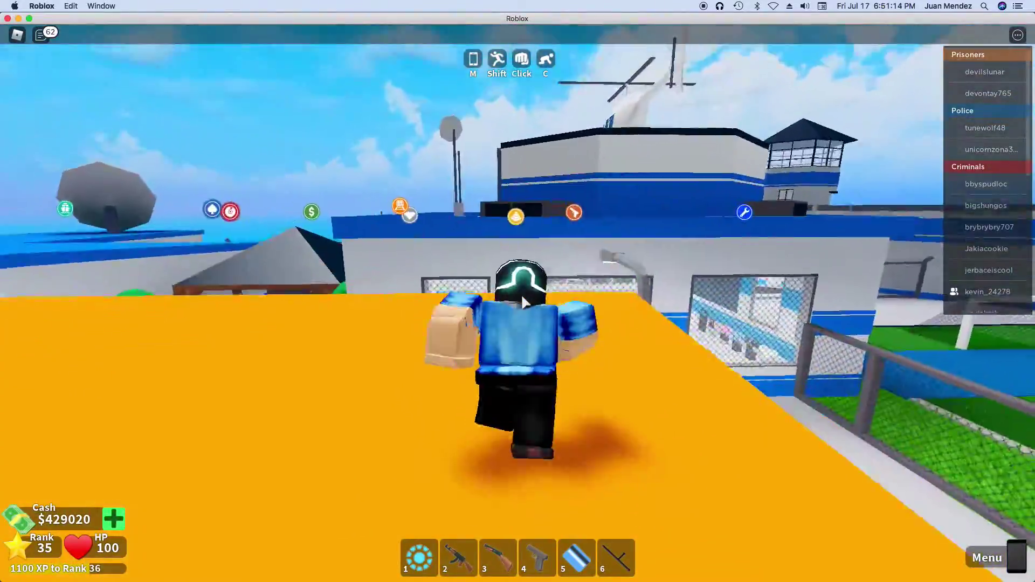
{"action": "key", "text": "space"}
{"action": "key", "text": "w"}
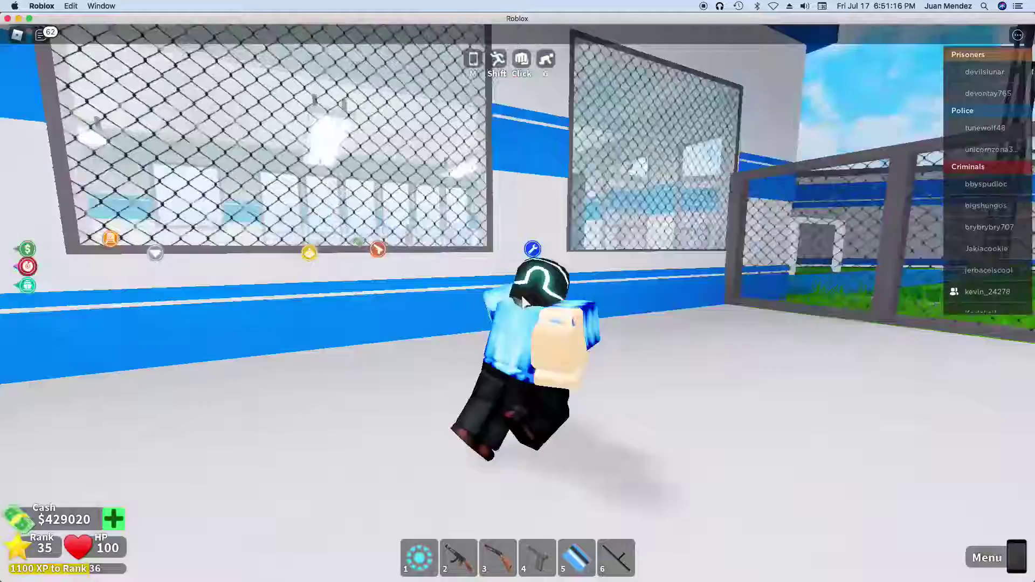
{"action": "key", "text": "s"}
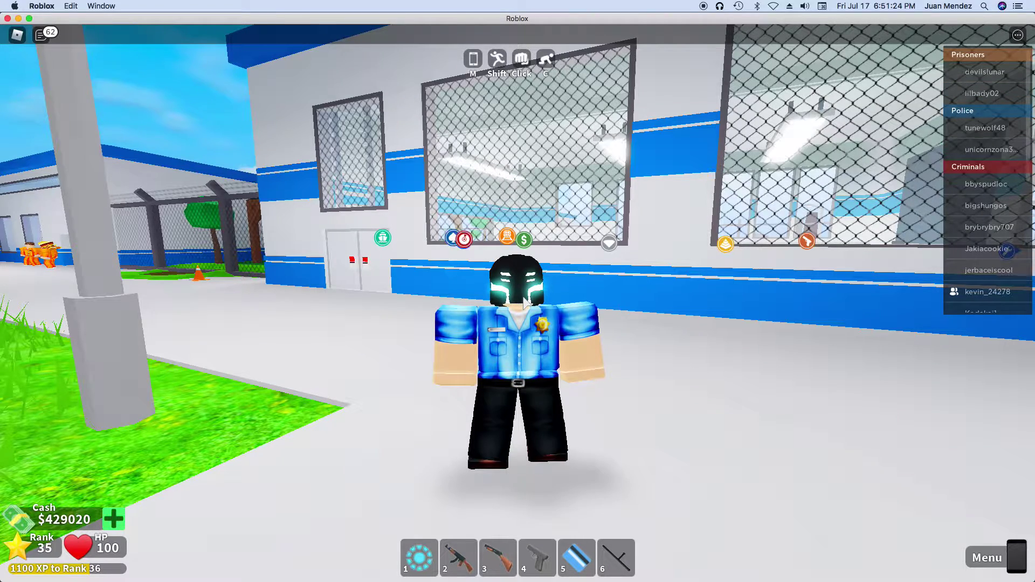
{"action": "right_click", "coordinate": [526, 299]}
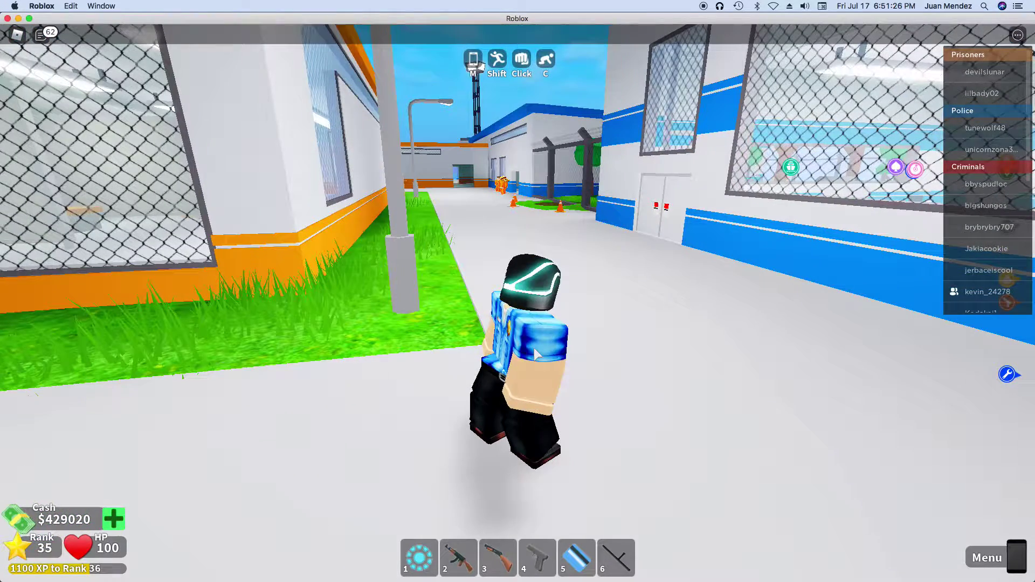
{"action": "right_click", "coordinate": [522, 334]}
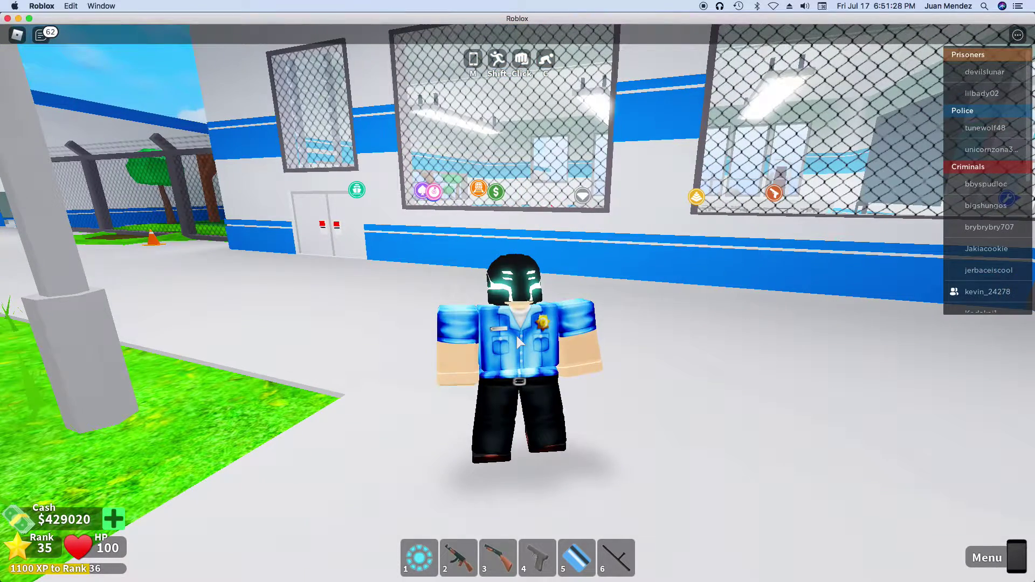
{"action": "scroll", "coordinate": [969, 263], "scroll_direction": "down", "scroll_amount": 5}
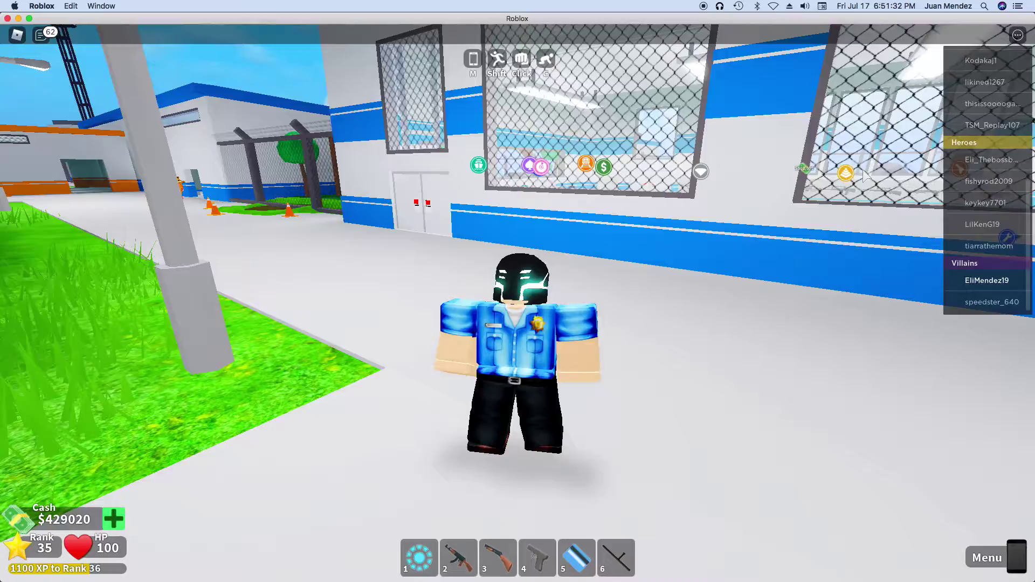
Step: Repulsor-boost onto the orange roof, then drop down beside the fenced wall
{"action": "key", "text": "w"}
{"action": "key", "text": "w"}
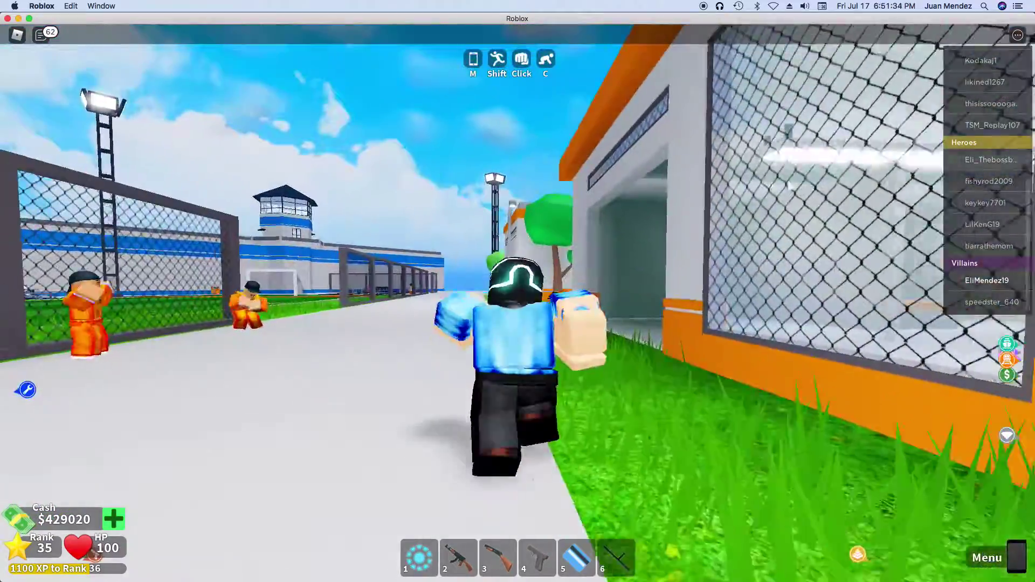
{"action": "key", "text": "1"}
{"action": "key", "text": "space"}
{"action": "key", "text": "w"}
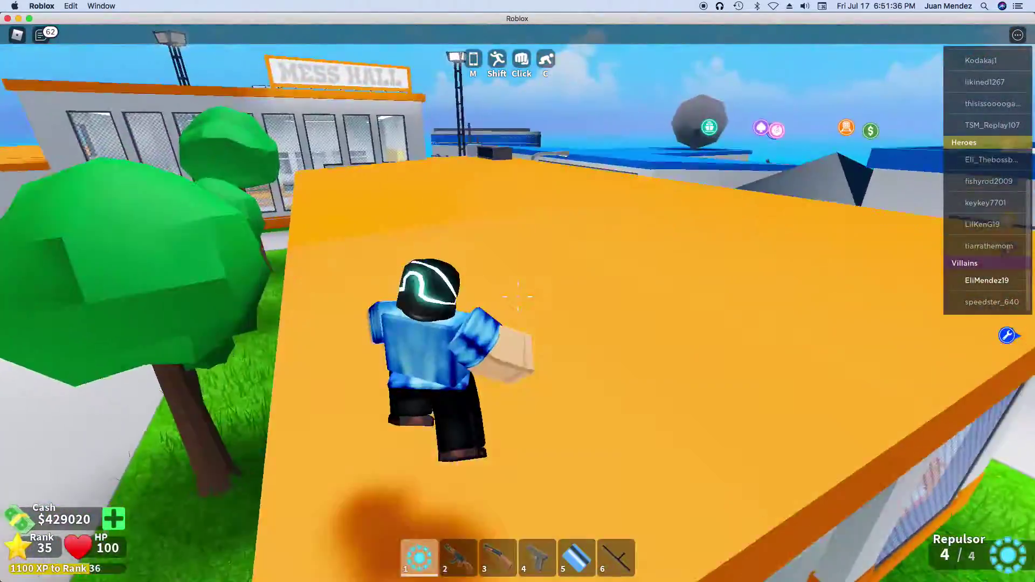
{"action": "key", "text": "w"}
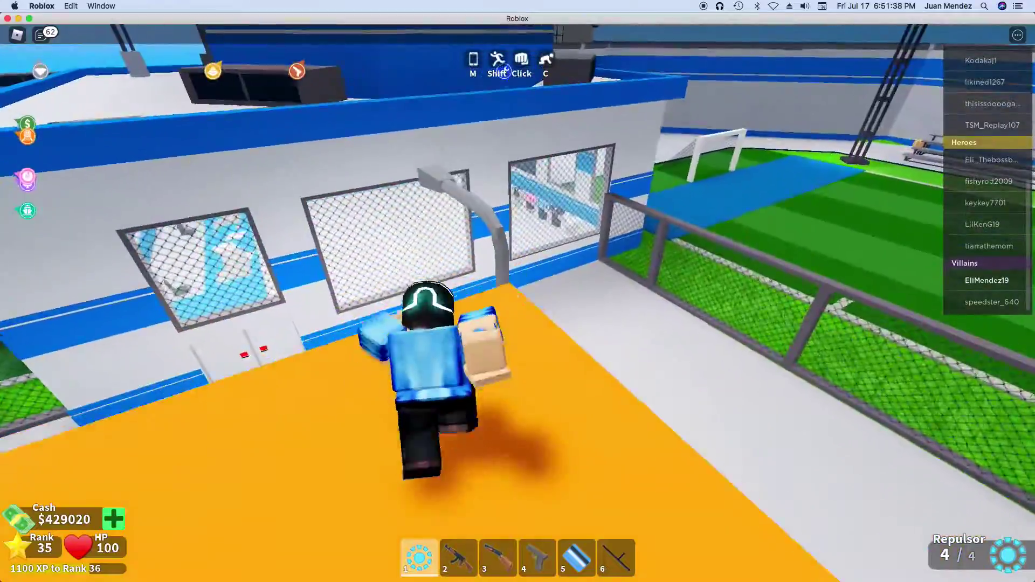
{"action": "key", "text": "space"}
{"action": "key", "text": "w"}
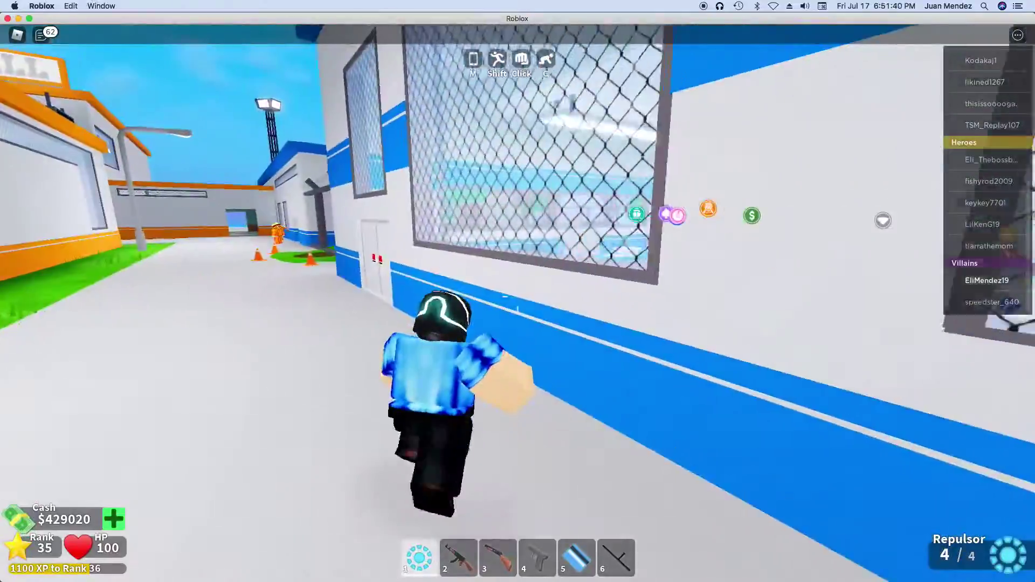
{"action": "key", "text": "w"}
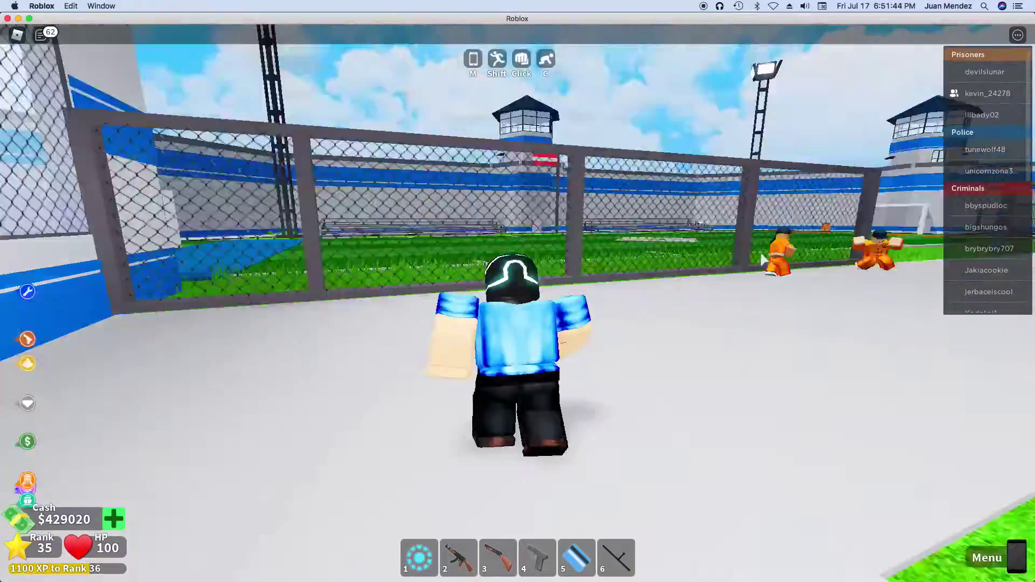
Step: Re-equip the Repulsor and launch up onto the police building's rooftop
{"action": "key", "text": "w"}
{"action": "key", "text": "1"}
{"action": "key", "text": "w"}
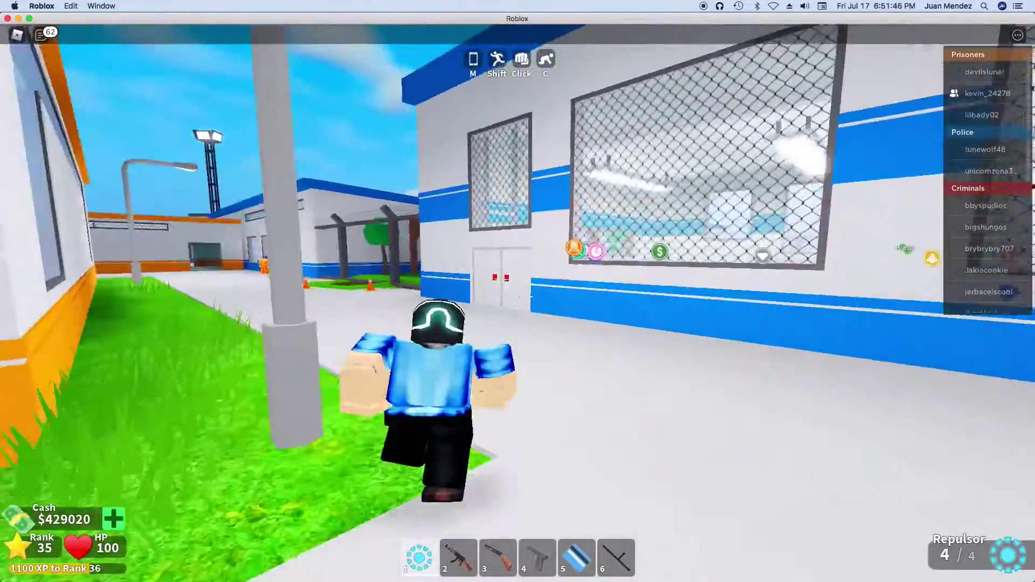
{"action": "key", "text": "space"}
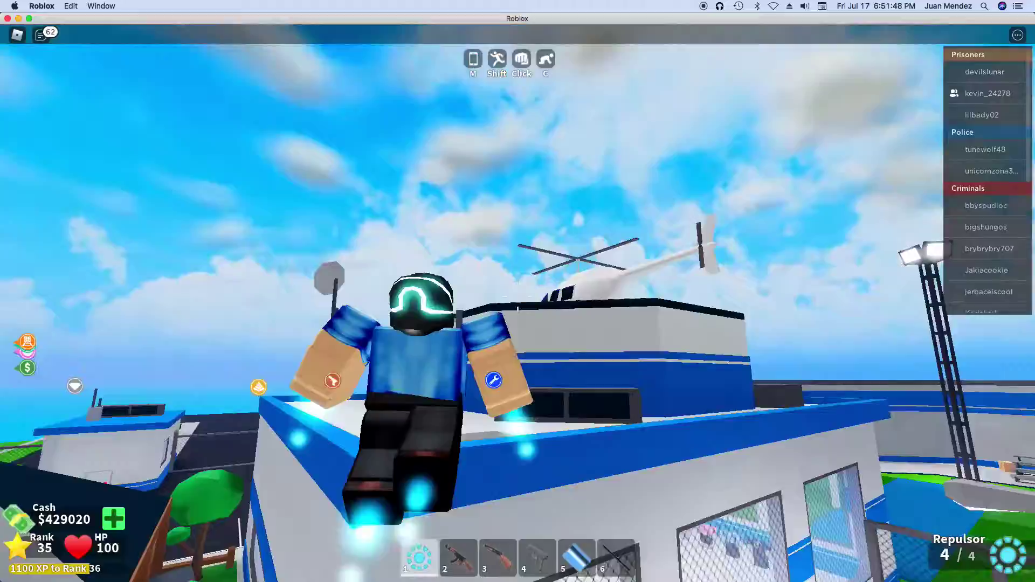
{"action": "key", "text": "w"}
Step: Drop through the roof hatch, climb down, and walk to the gun wall and back
{"action": "key", "text": "w"}
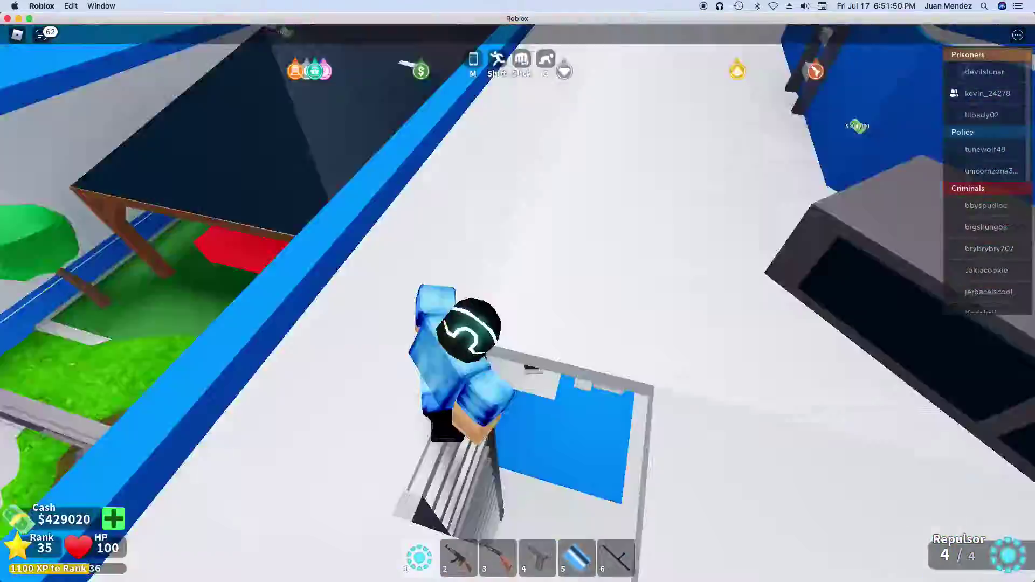
{"action": "key", "text": "w"}
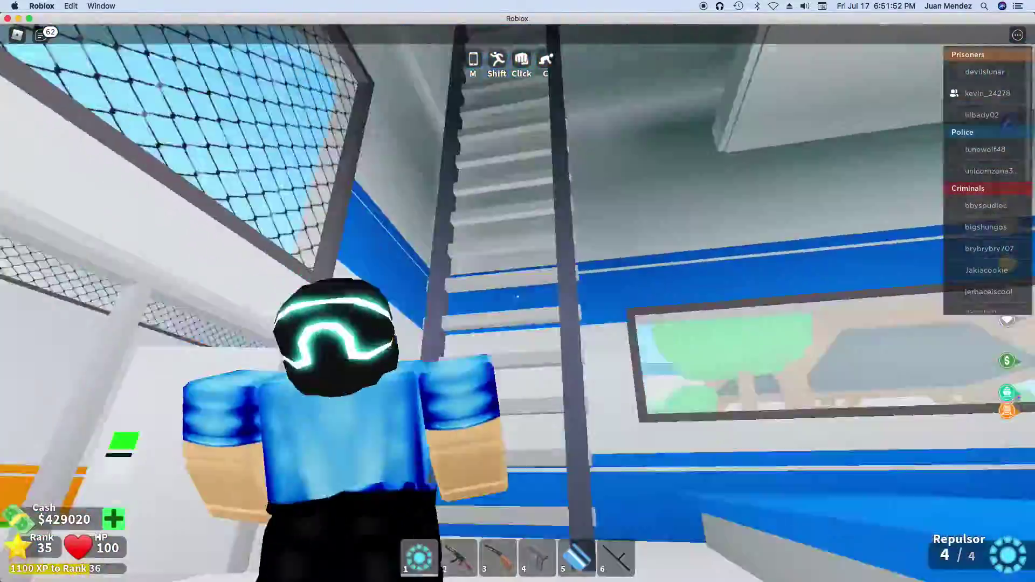
{"action": "key", "text": "w"}
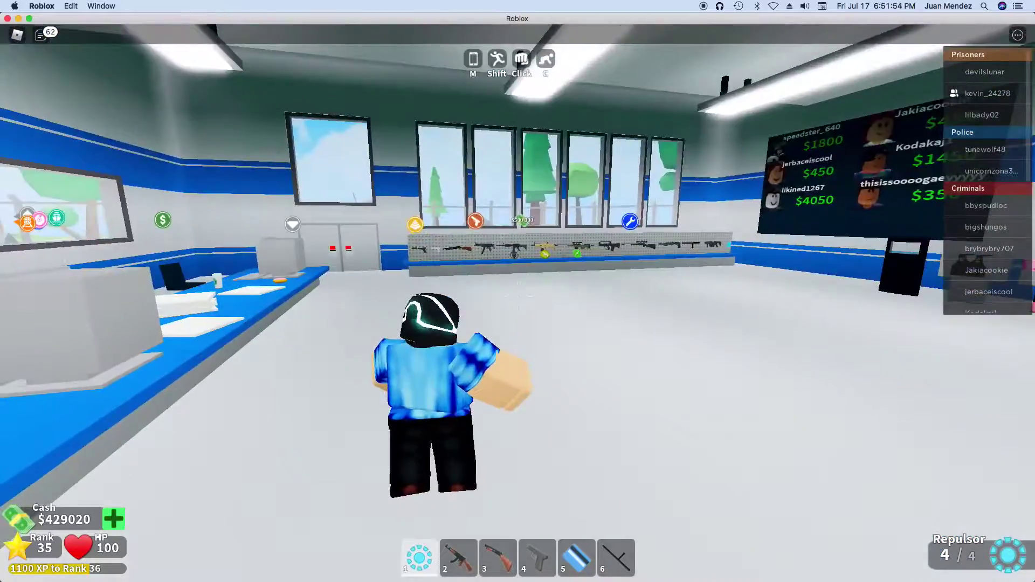
{"action": "key", "text": "w"}
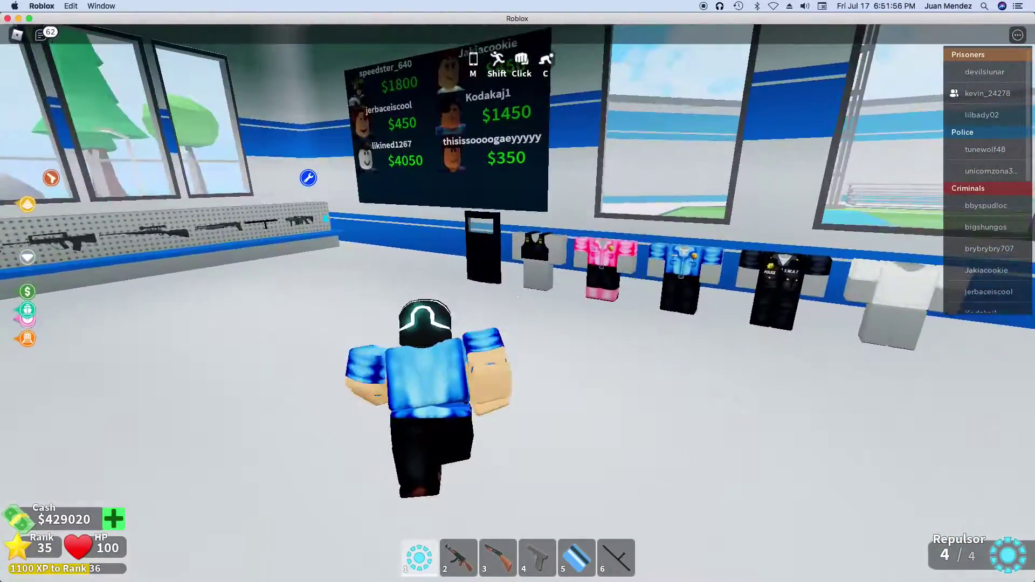
{"action": "key", "text": "w"}
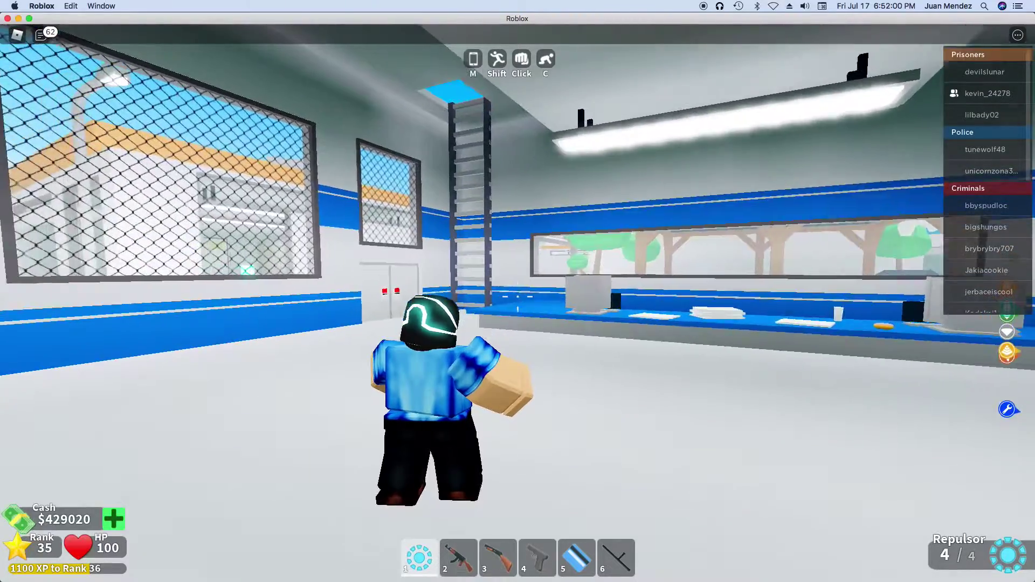
{"action": "key", "text": "s"}
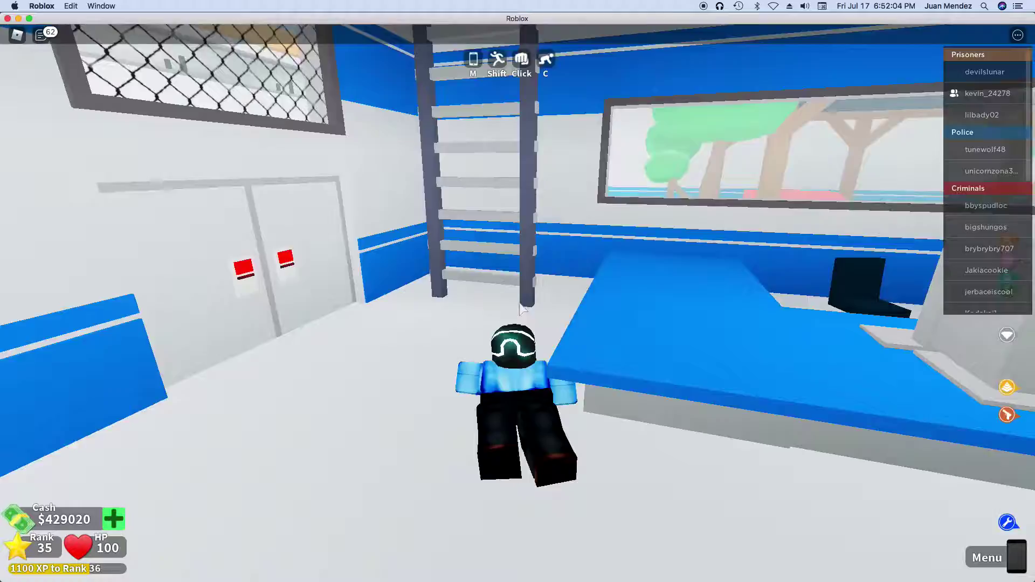
Step: Walk along the blue counter top, hop off, and cross to the other counter and gun wall
{"action": "key", "text": "s"}
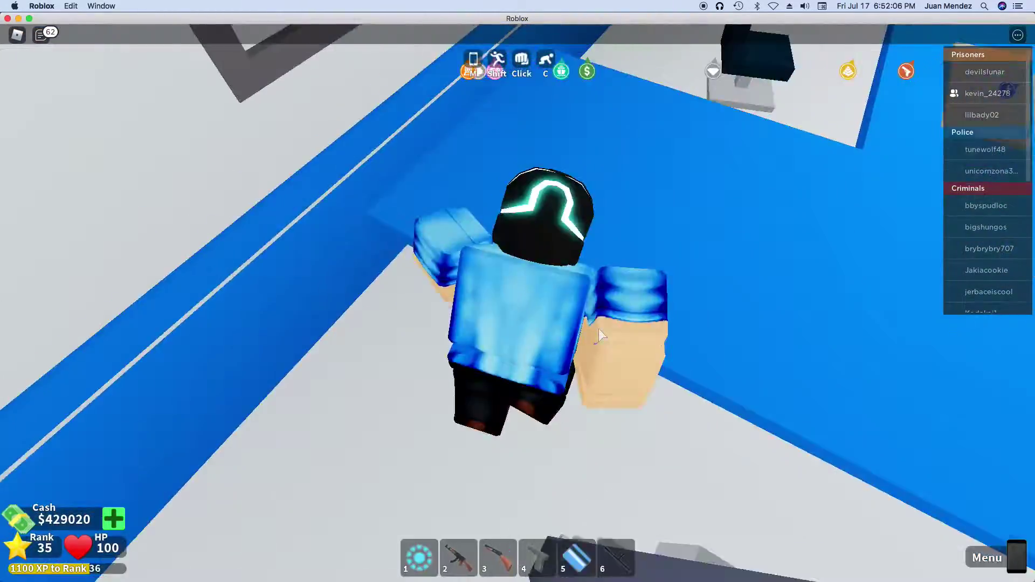
{"action": "key", "text": "w"}
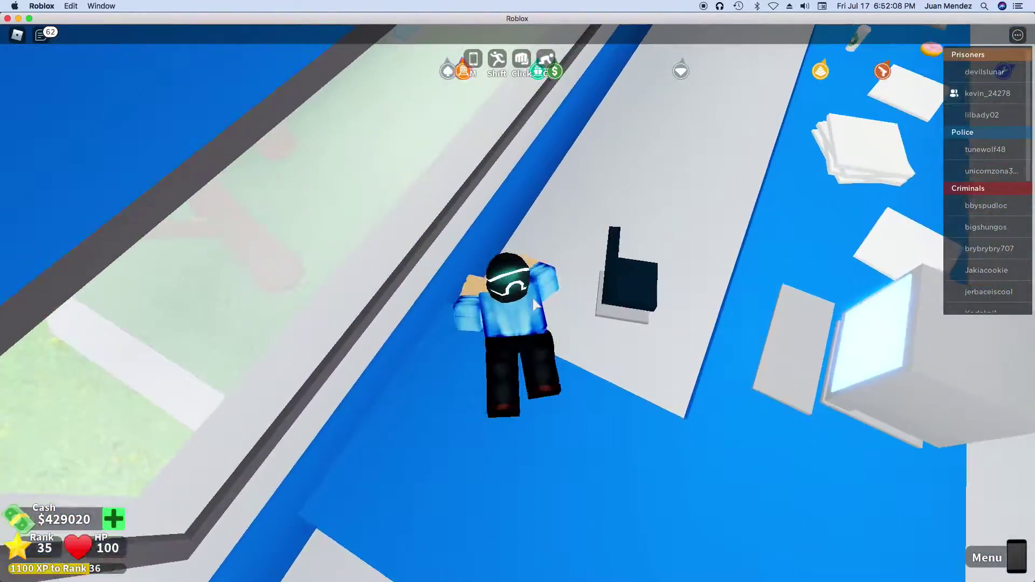
{"action": "key", "text": "w"}
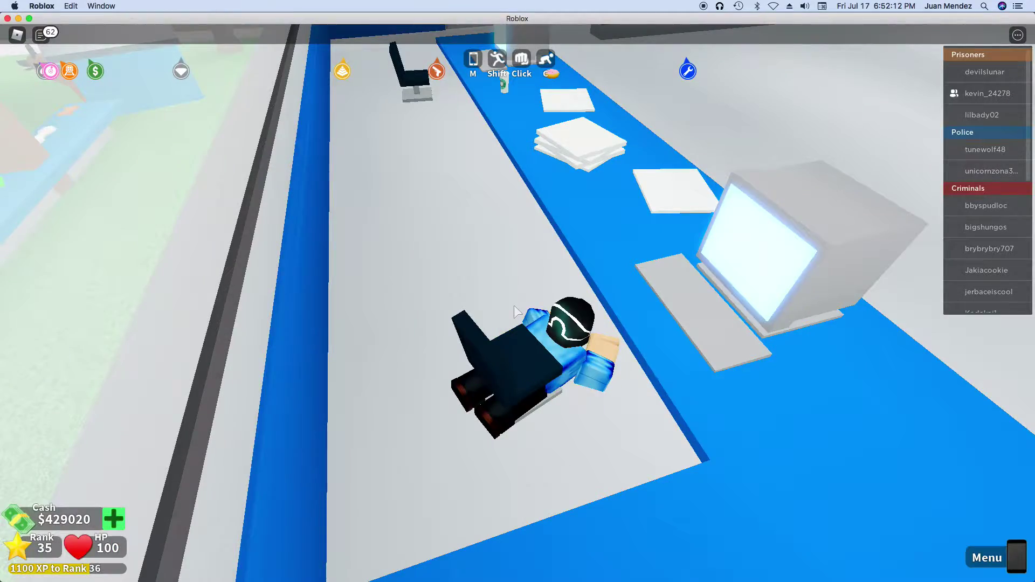
{"action": "right_click", "coordinate": [516, 310]}
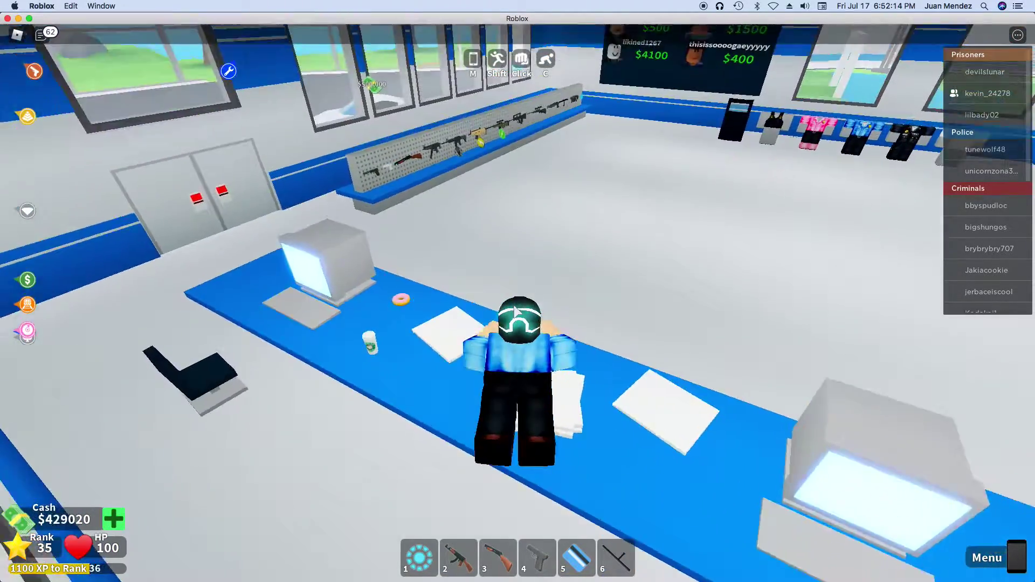
{"action": "key", "text": "w"}
{"action": "key", "text": "1"}
{"action": "left_click_drag", "start_coordinate": [513, 305], "coordinate": [518, 291]}
{"action": "key", "text": "w"}
{"action": "key", "text": "w"}
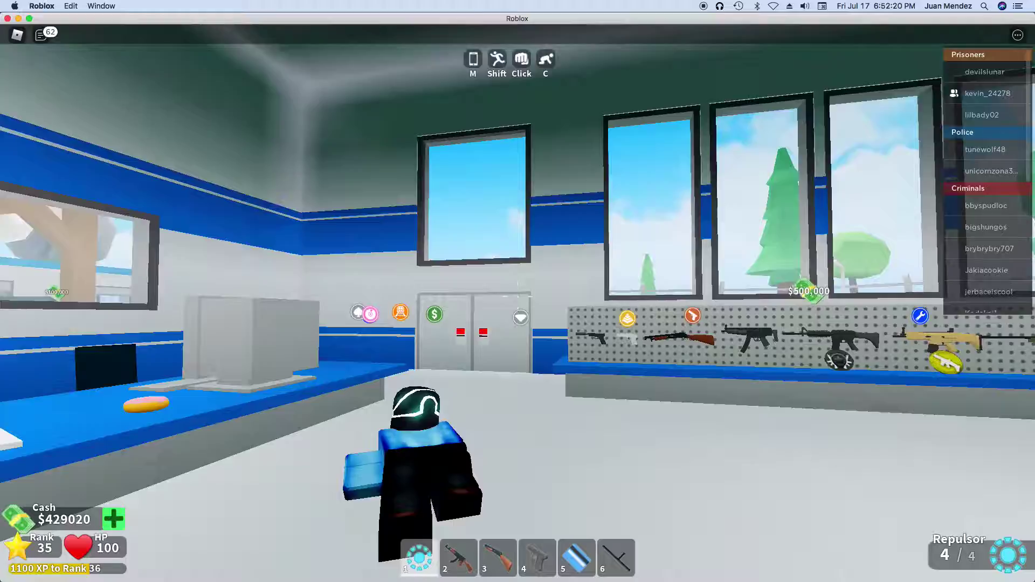
{"action": "key", "text": "w"}
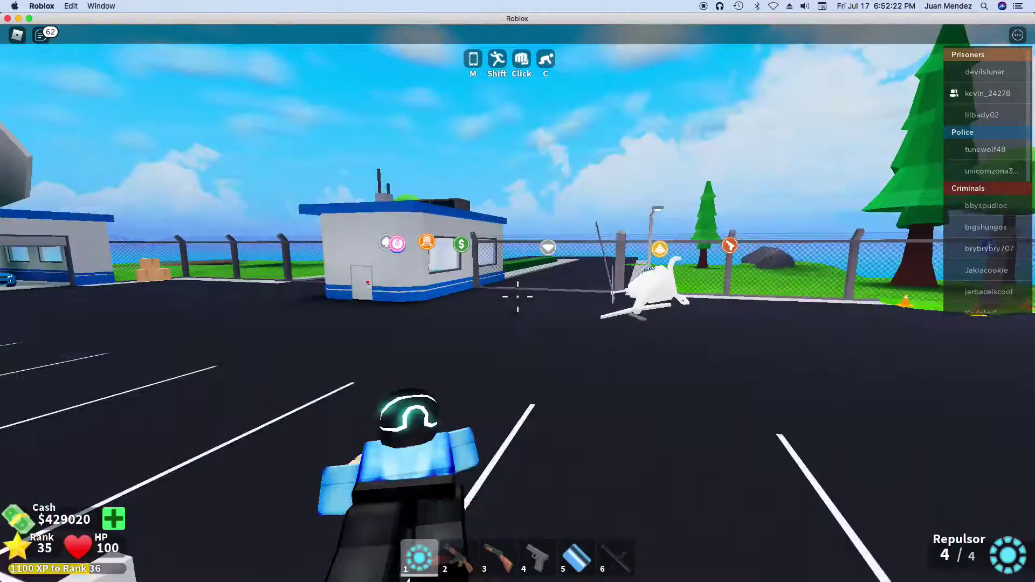
Step: Run across the parking lot, jet onto the helipad, and stand at the helicopter's front
{"action": "right_click", "coordinate": [517, 296]}
{"action": "key", "text": "w"}
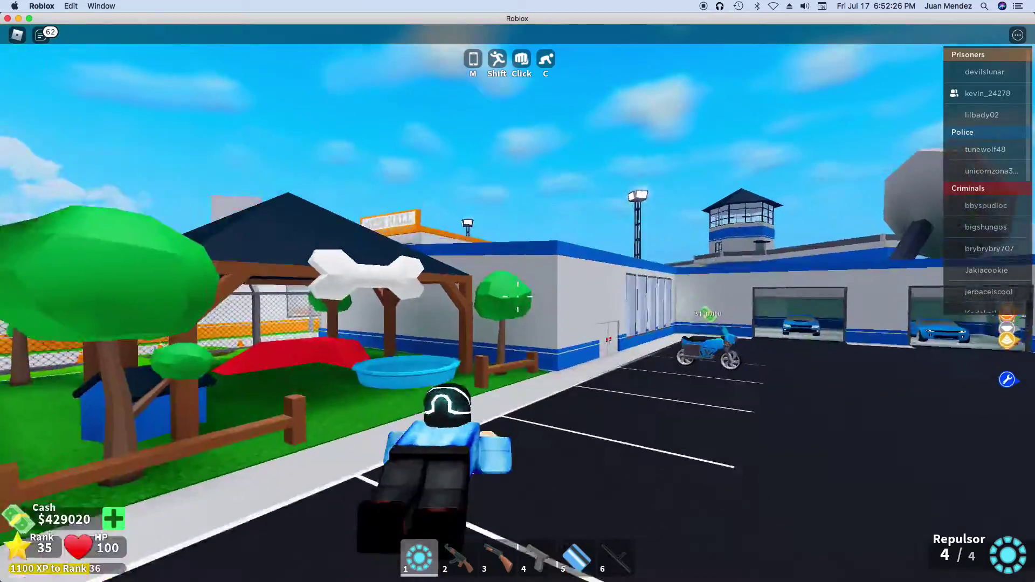
{"action": "key", "text": "w"}
{"action": "key", "text": "space"}
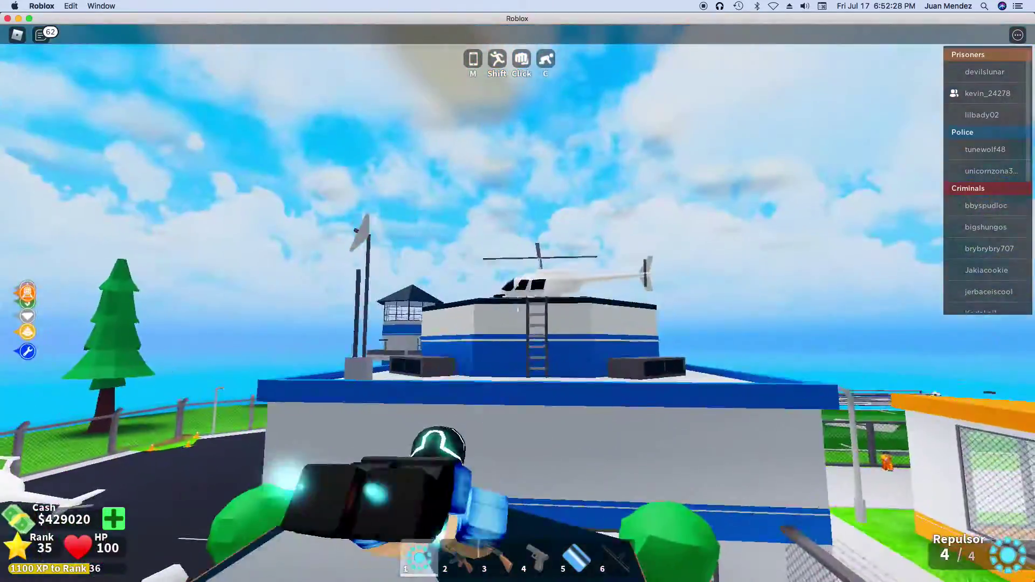
{"action": "key", "text": "w"}
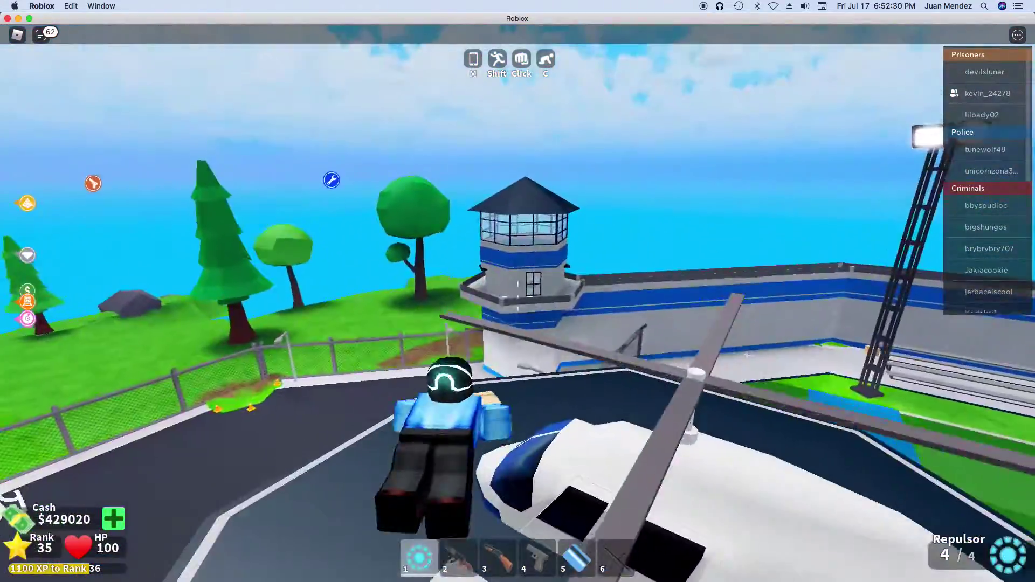
{"action": "key", "text": "w"}
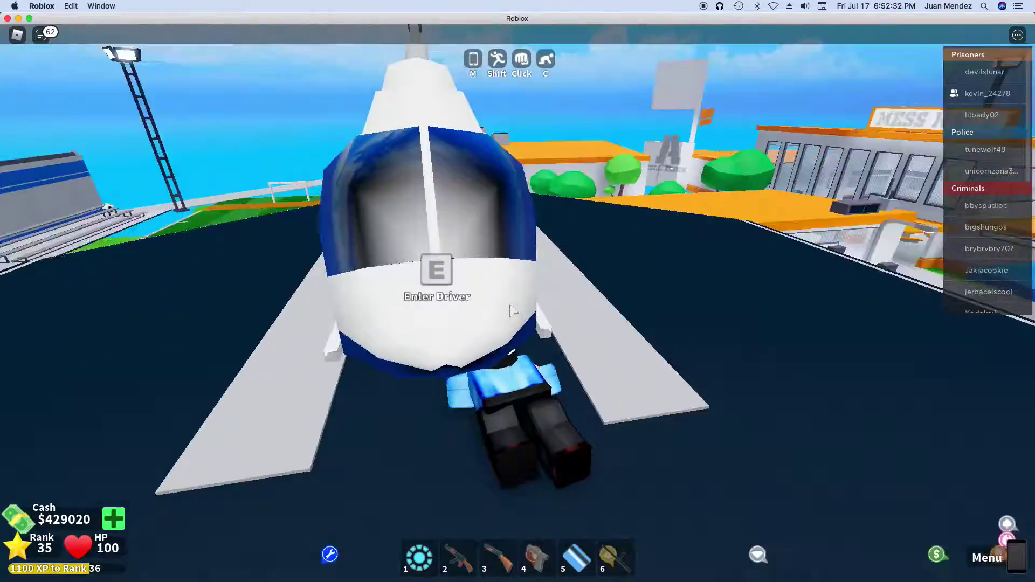
{"action": "key", "text": "w"}
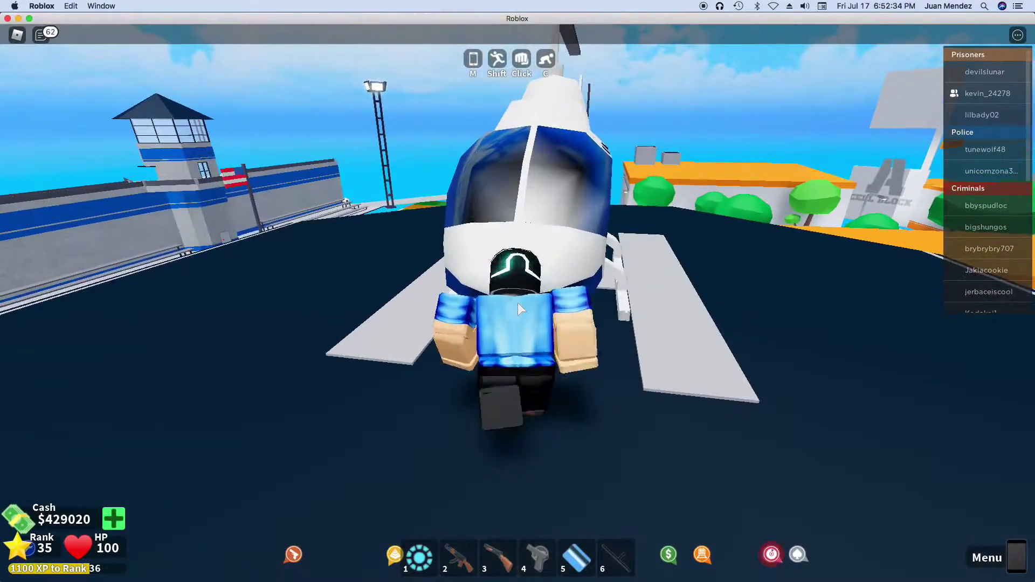
Step: Board the police helicopter as pilot and lift it off the helipad
{"action": "key", "text": "e"}
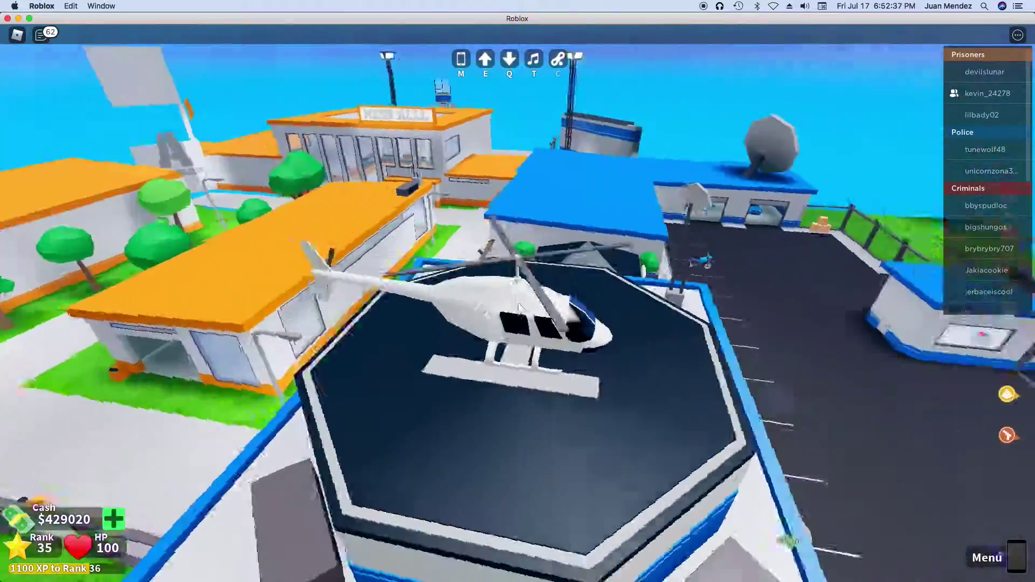
{"action": "left_click_drag", "start_coordinate": [666, 410], "coordinate": [656, 406]}
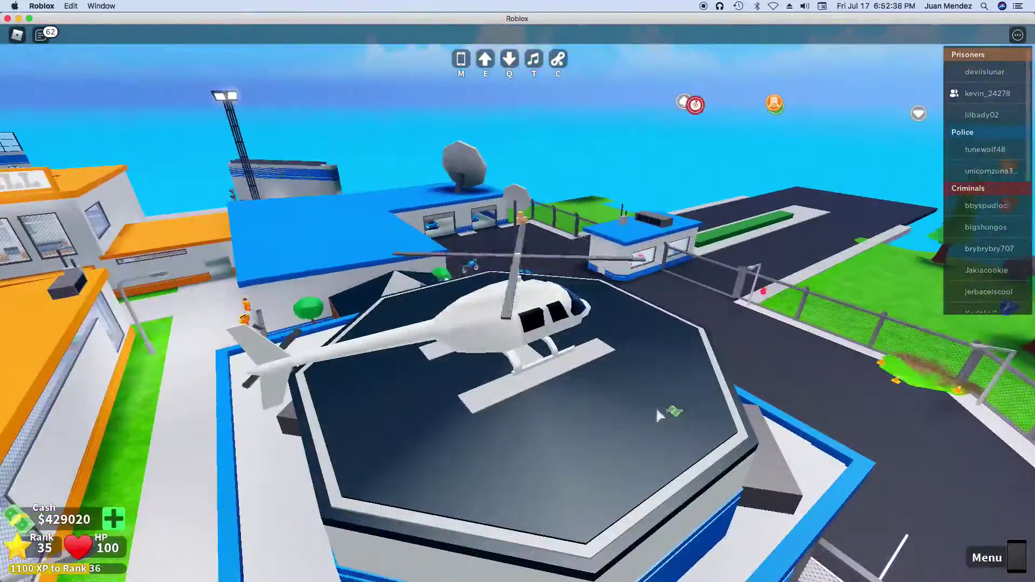
{"action": "key", "text": "w"}
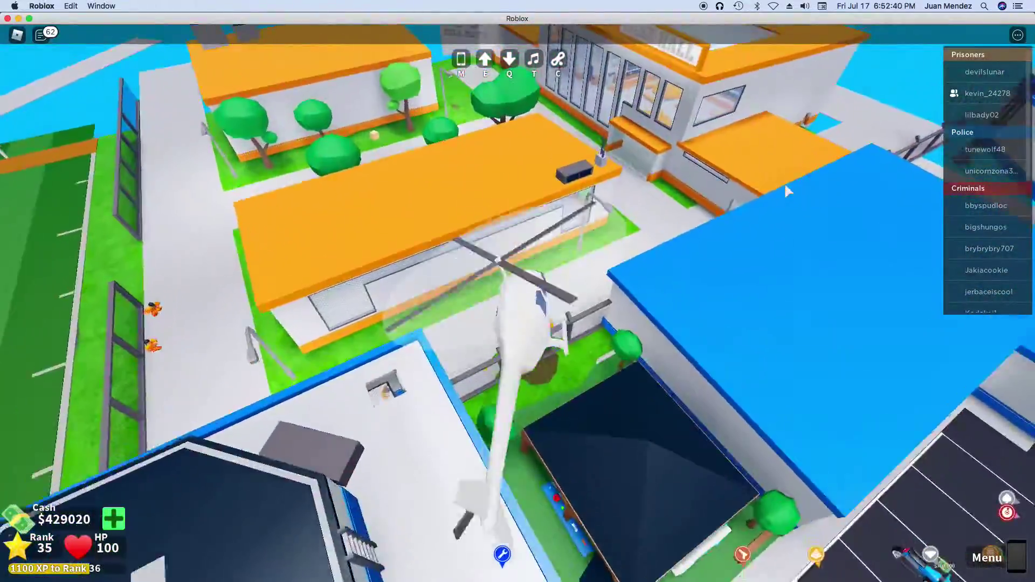
Step: Fly over the prison buildings and descend between them past the watchtower
{"action": "key", "text": "w"}
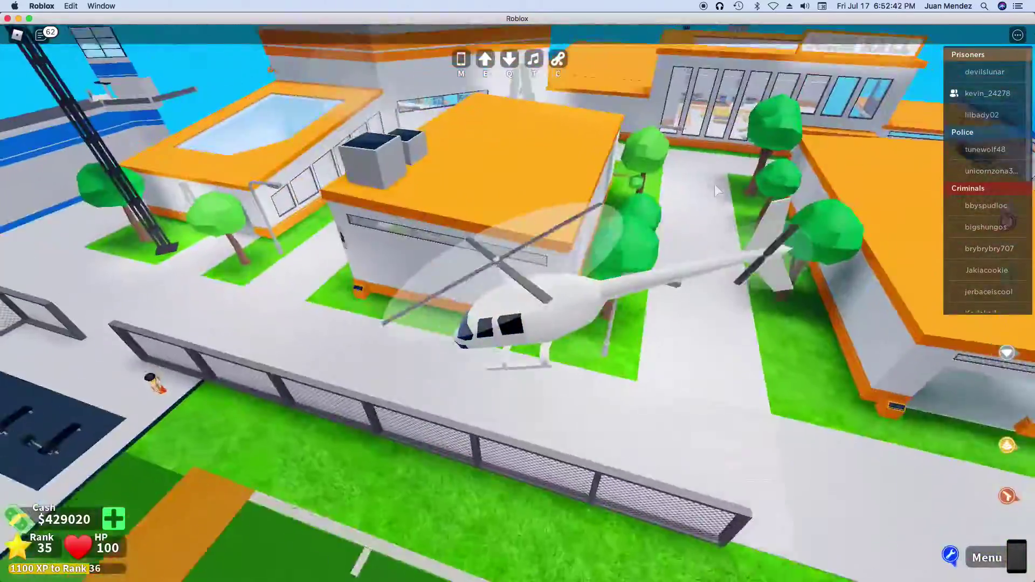
{"action": "key", "text": "w"}
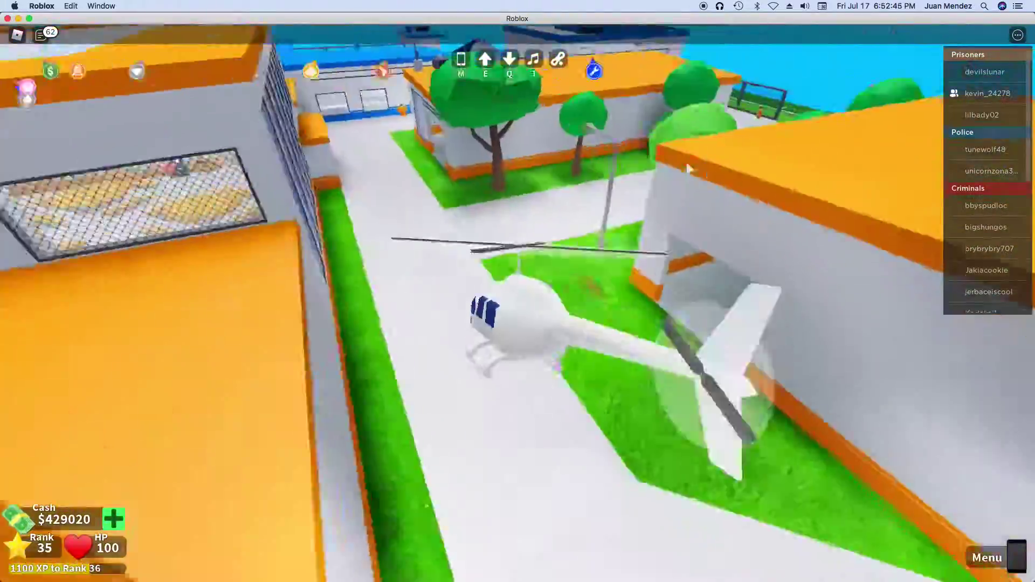
{"action": "key", "text": "w"}
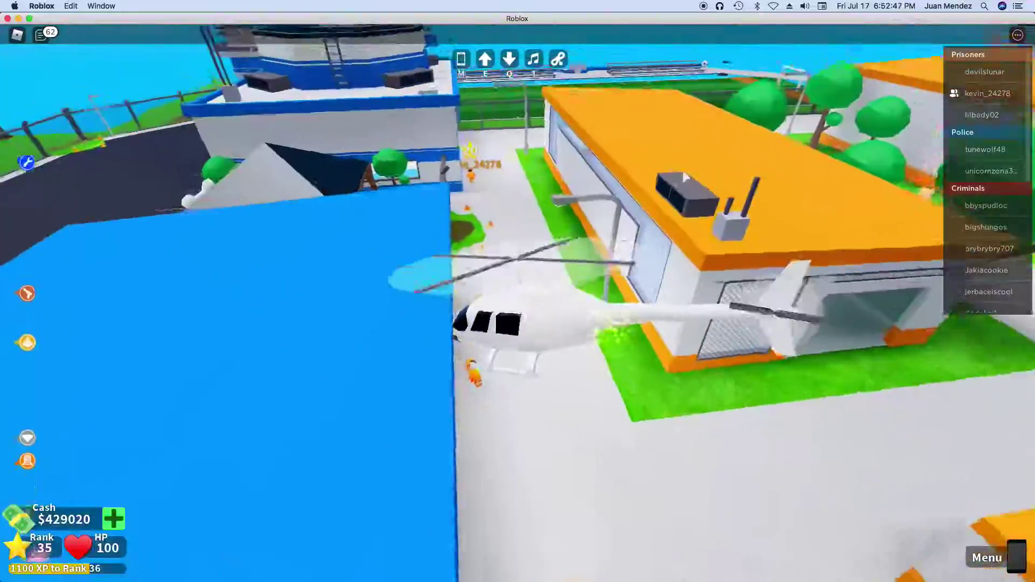
{"action": "key", "text": "w"}
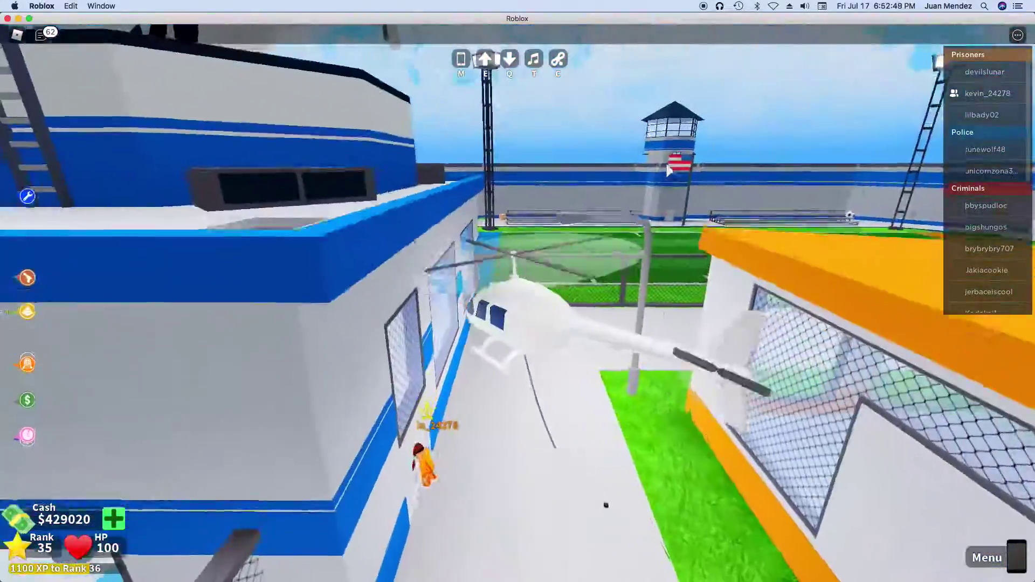
{"action": "key", "text": "w"}
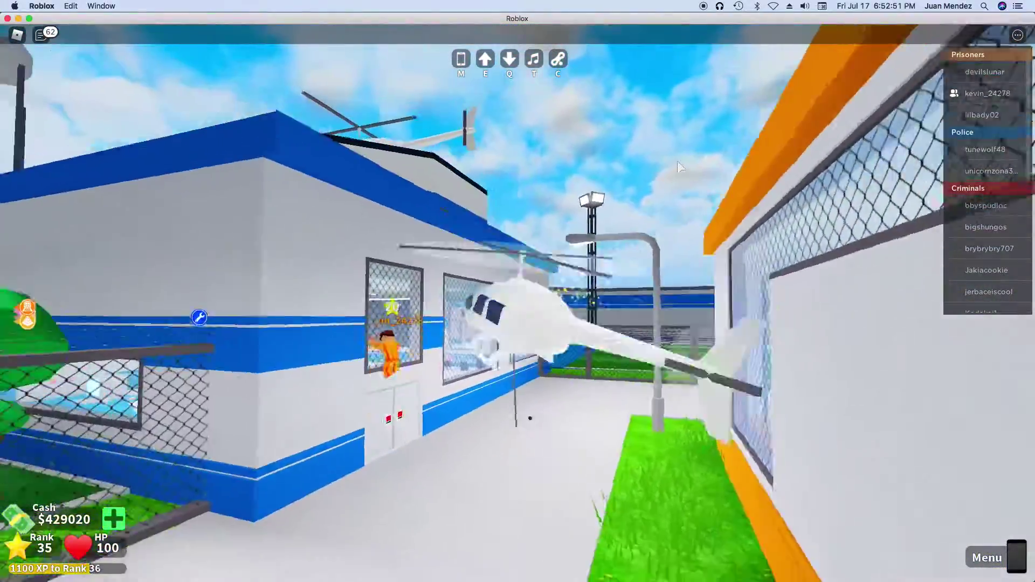
{"action": "key", "text": "w"}
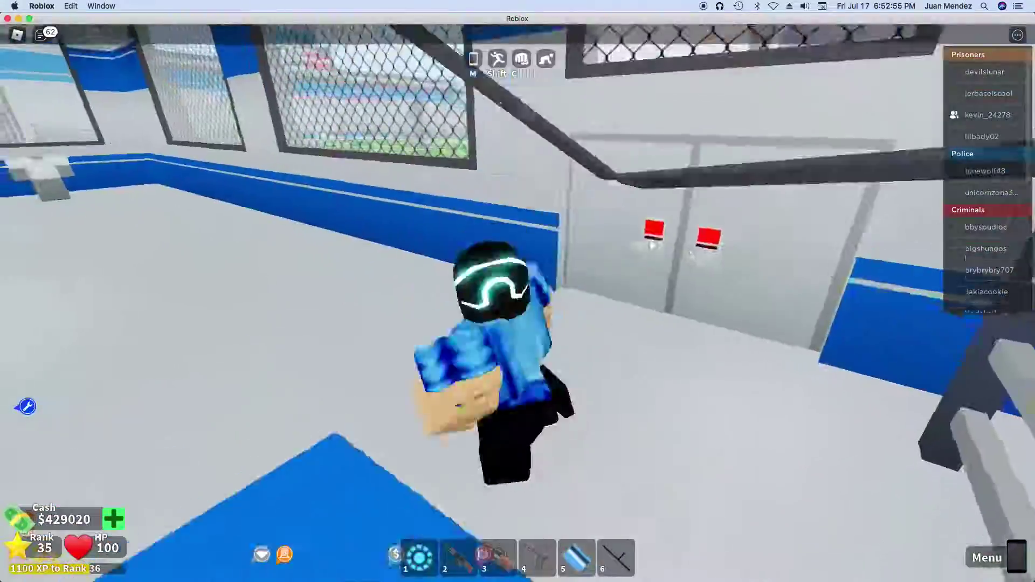
Step: Leave the helicopter and run through the prison area with the AK47 equipped
{"action": "key", "text": "w"}
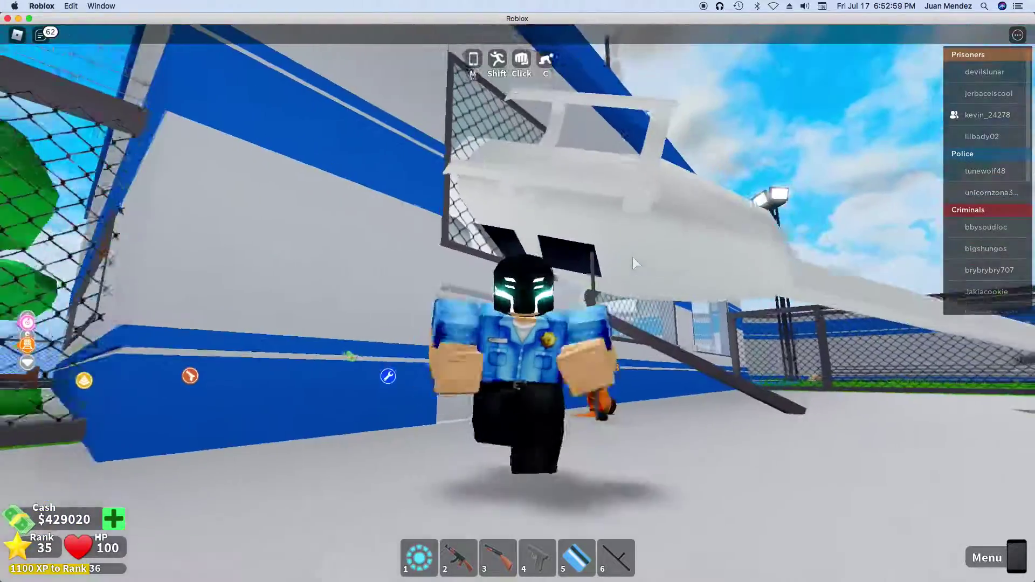
{"action": "key", "text": "w"}
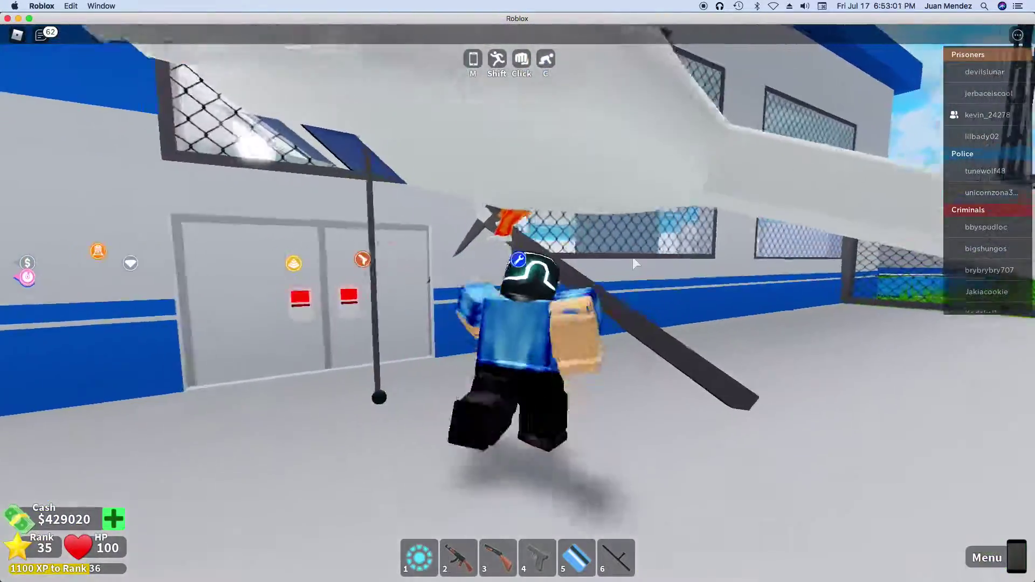
{"action": "key", "text": "w"}
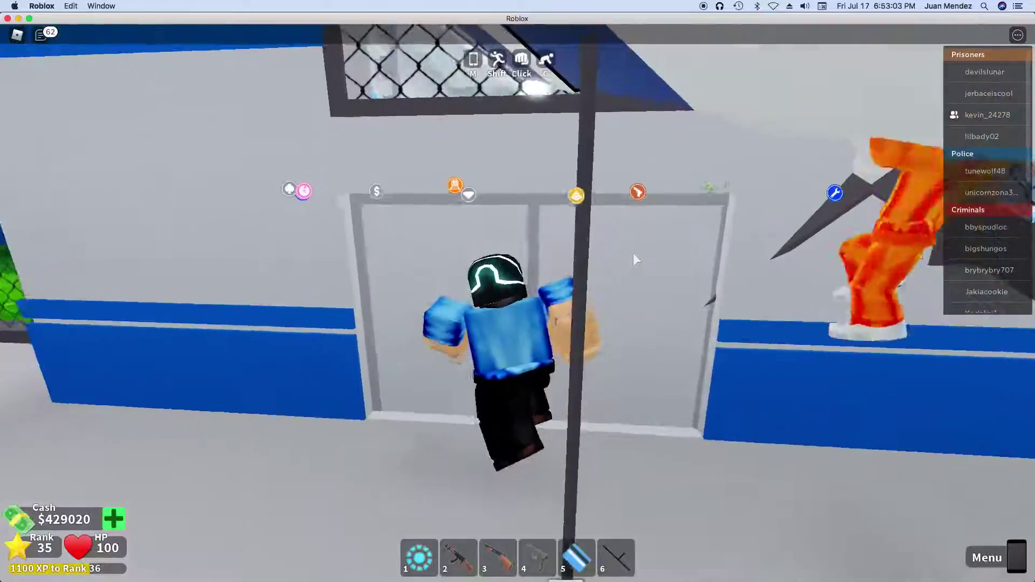
{"action": "key", "text": "w"}
{"action": "key", "text": "2"}
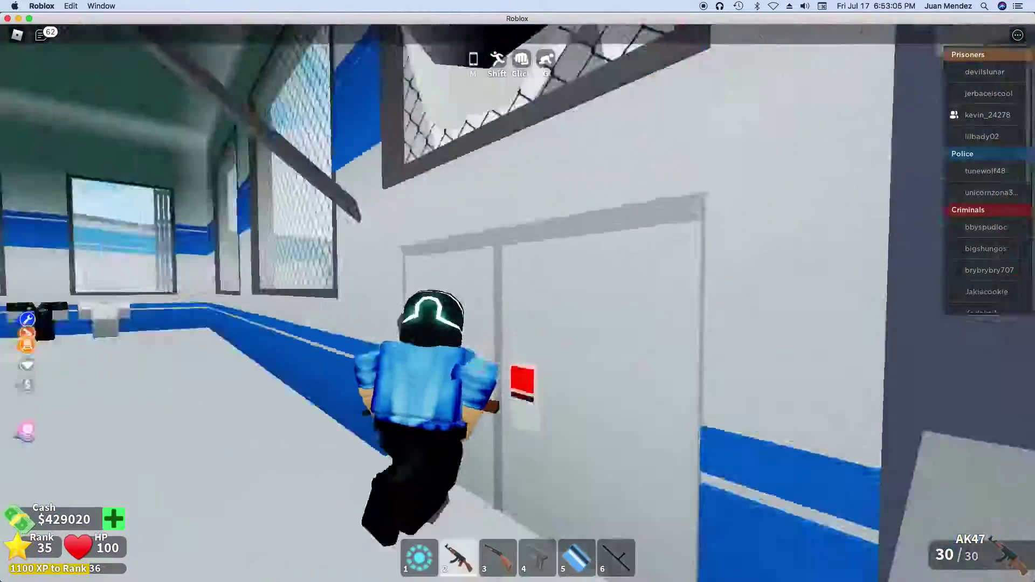
Step: Run into the police room, putting the AK47 away on the way in
{"action": "key", "text": "w"}
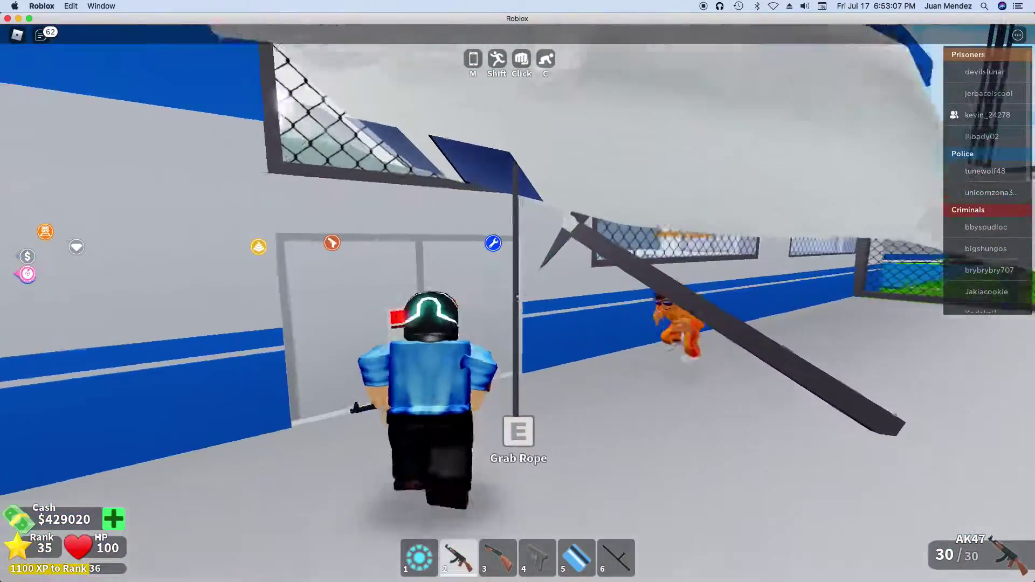
{"action": "key", "text": "w"}
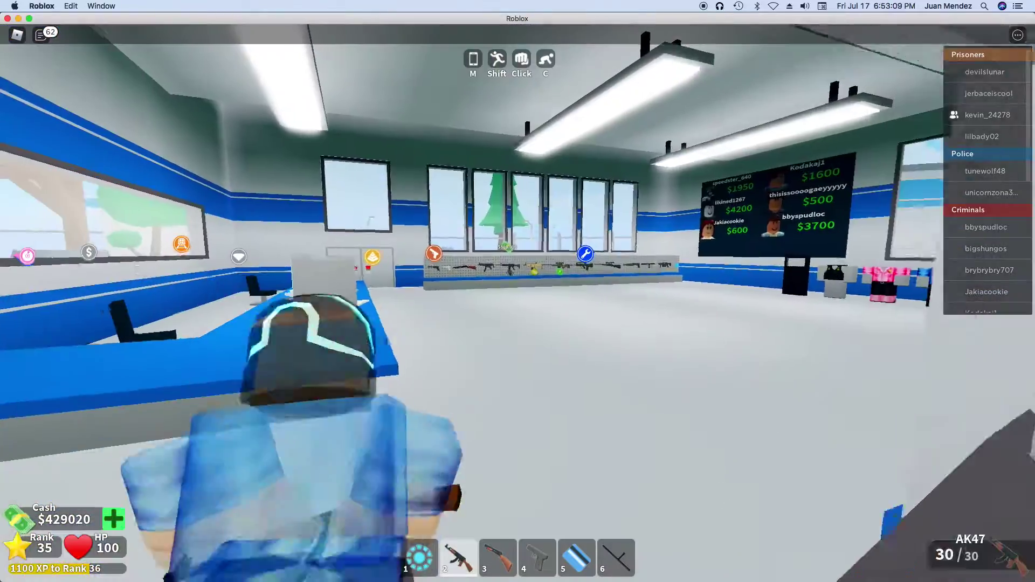
{"action": "key", "text": "w"}
{"action": "key", "text": "2"}
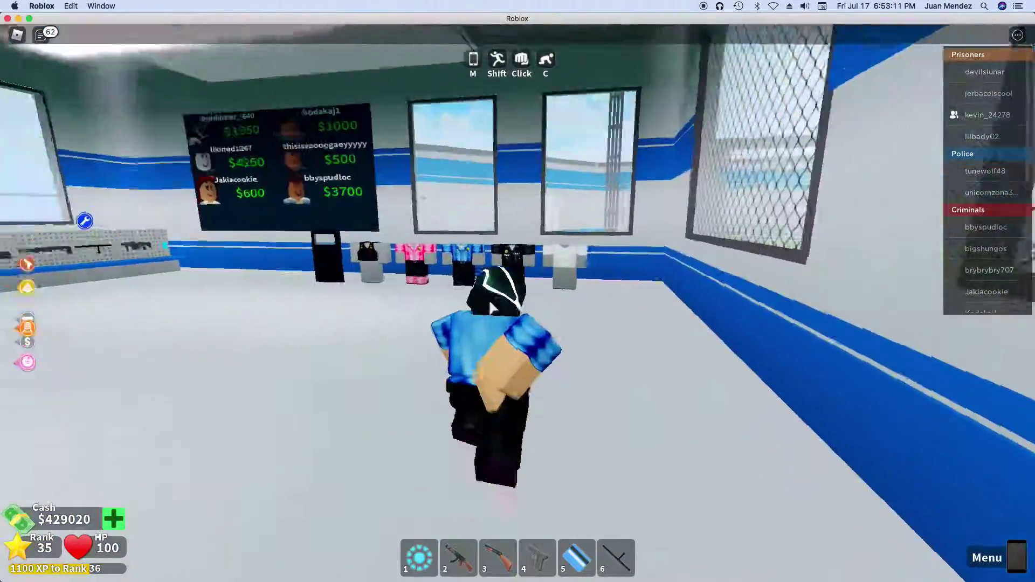
{"action": "key", "text": "w"}
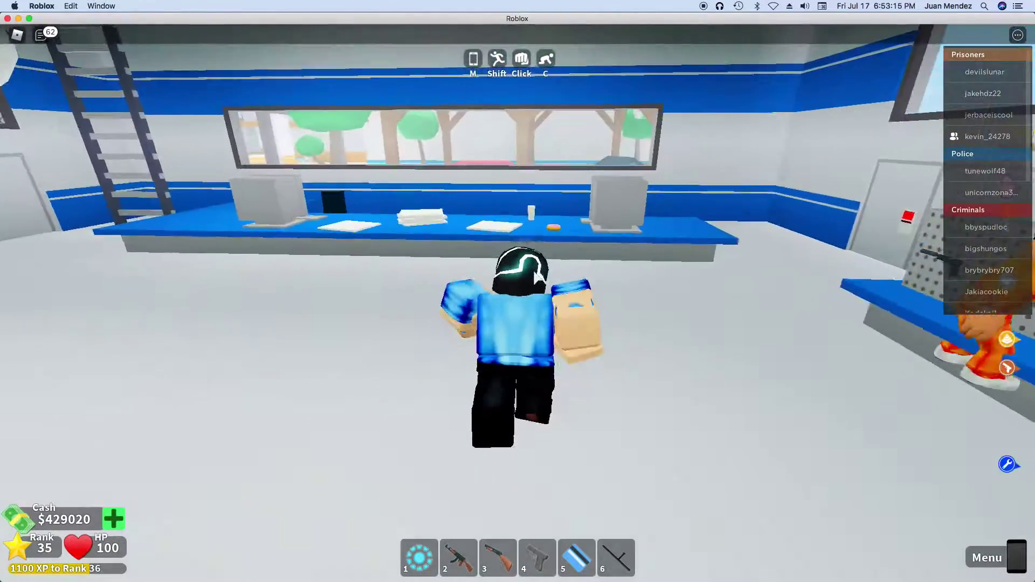
Step: Climb onto the blue counter and sit in the police room chair
{"action": "key", "text": "s"}
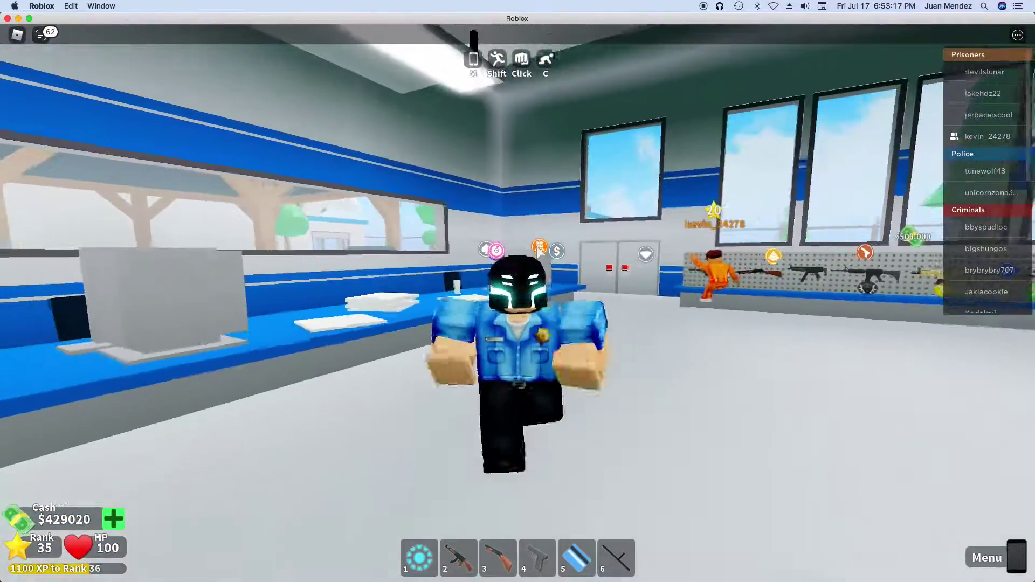
{"action": "key", "text": "space"}
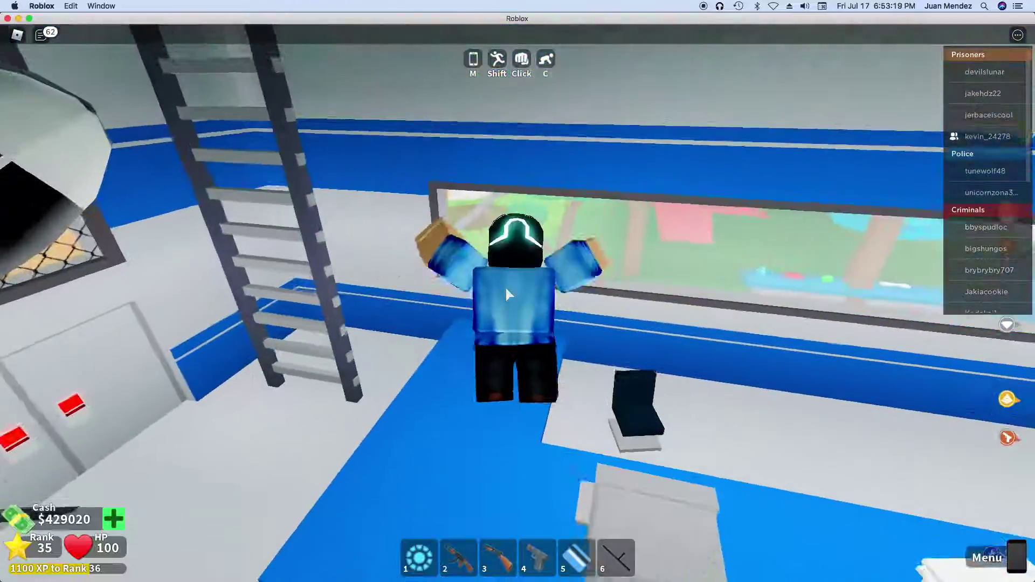
{"action": "key", "text": "w"}
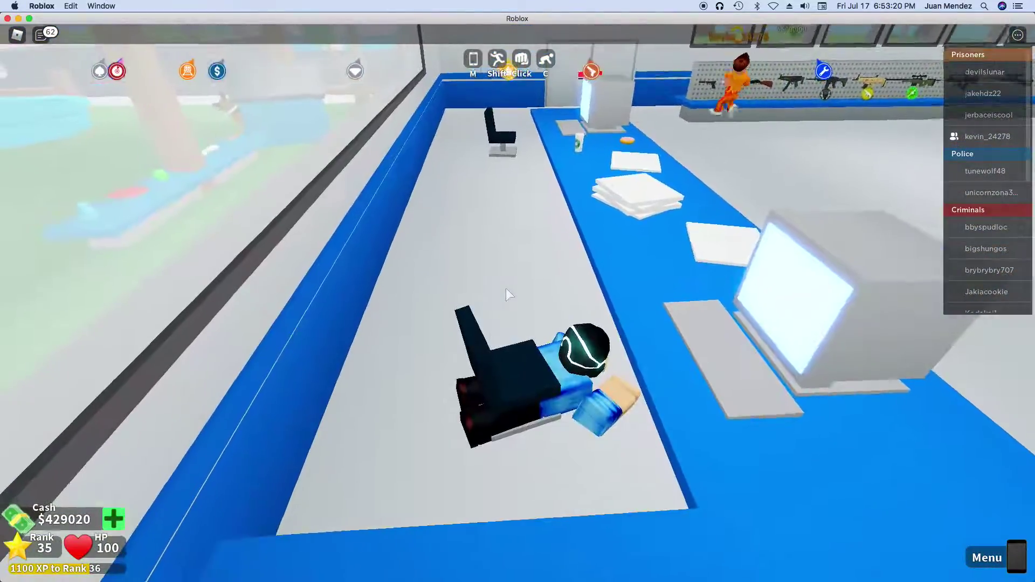
{"action": "left_click_drag", "start_coordinate": [506, 288], "coordinate": [505, 162]}
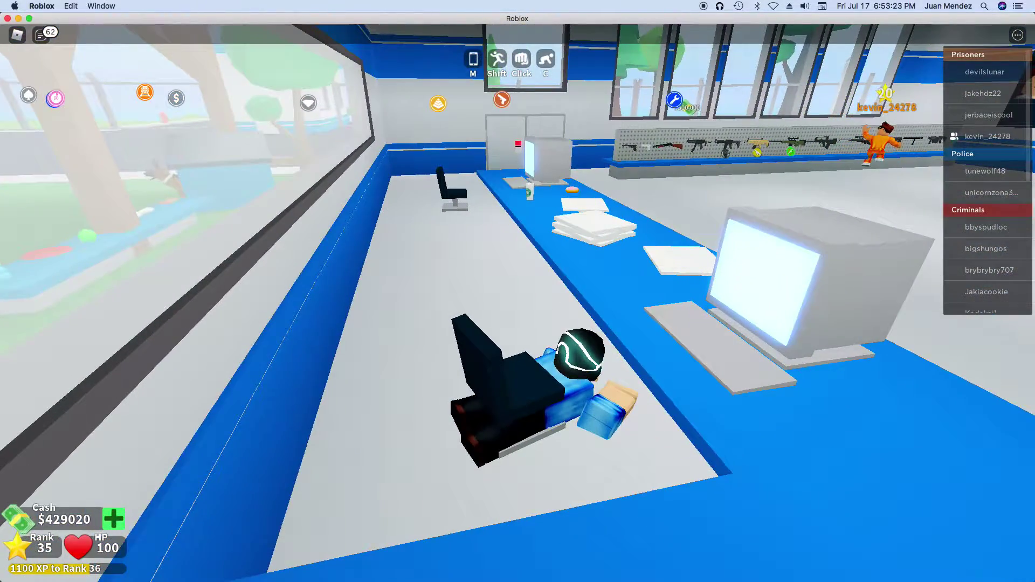
Step: Stand up from the chair with the Repulsor equipped and the phone menu open
{"action": "key", "text": "space"}
{"action": "key", "text": "w"}
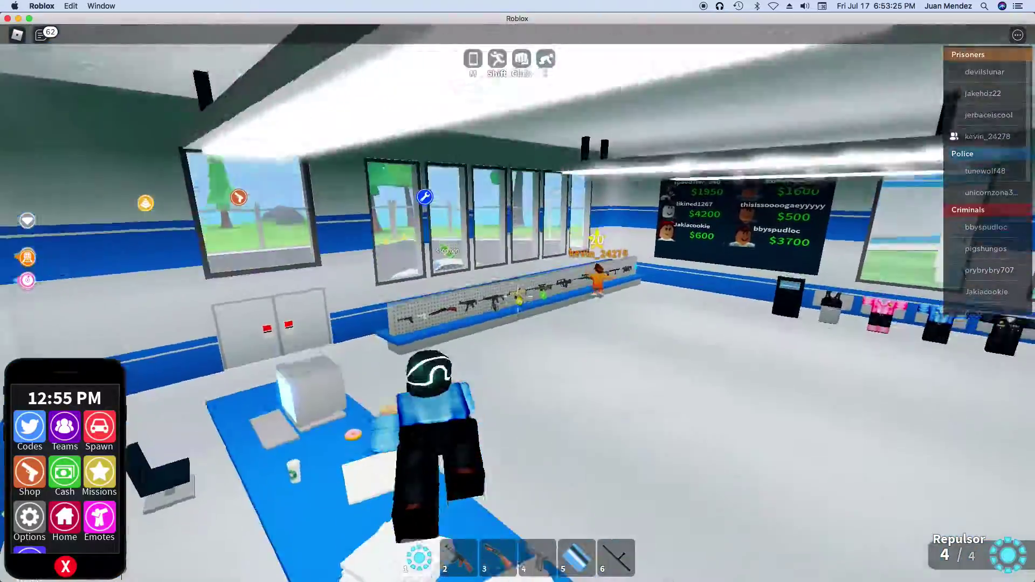
{"action": "left_click_drag", "start_coordinate": [647, 323], "coordinate": [324, 323]}
{"action": "key", "text": "w"}
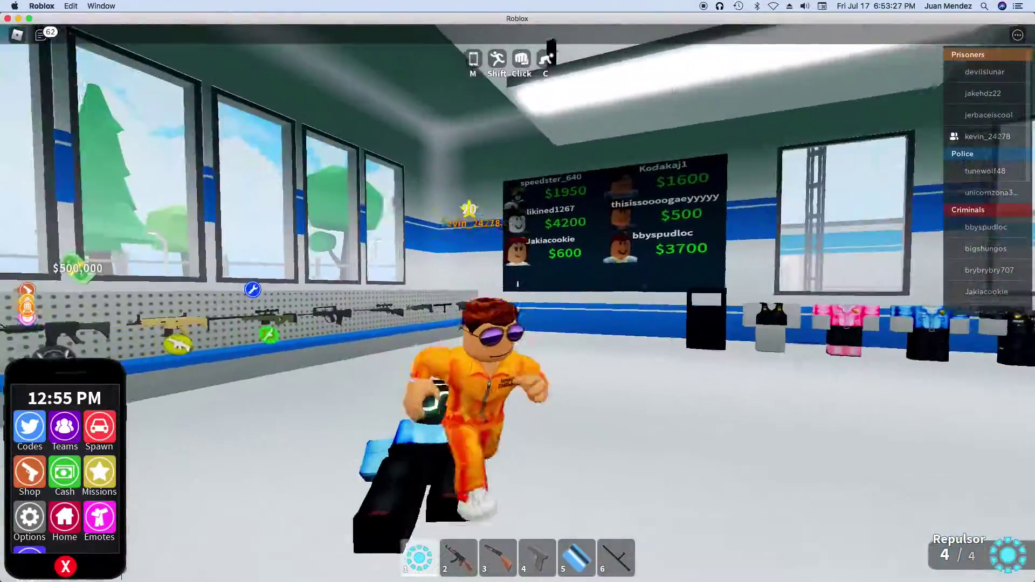